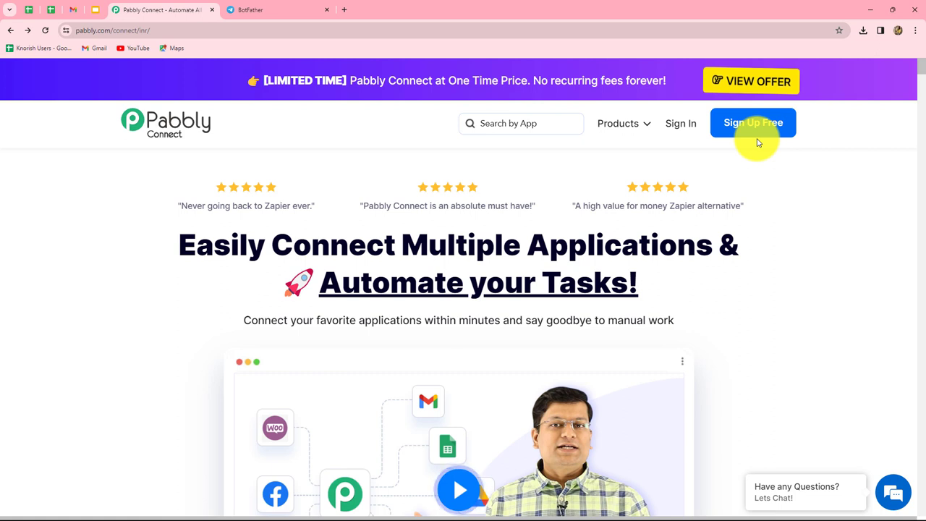
Step: Sign in to Pabbly Connect and create a workflow named "Post Telegram Video on YouTube" in the Test Integrations folder
click(681, 127)
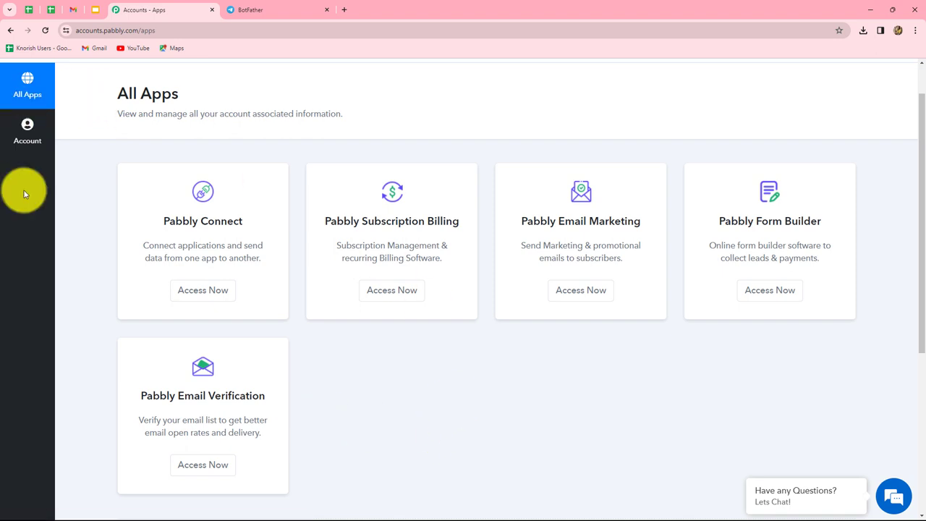
click(212, 289)
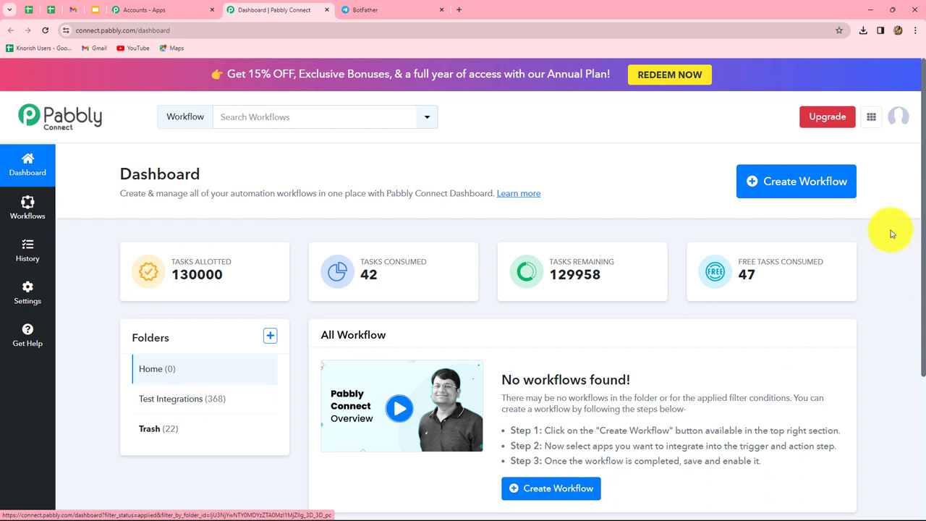
click(827, 194)
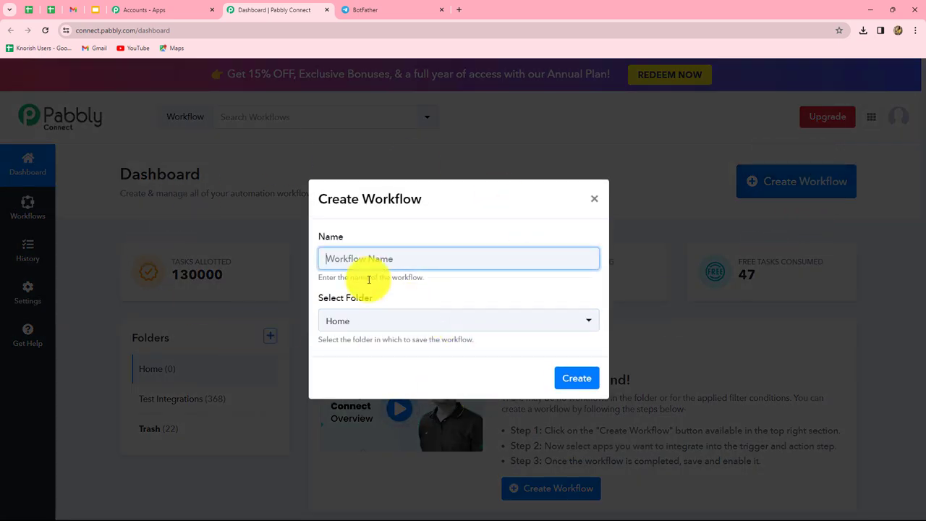
text(Post Telegram Video on YouTube)
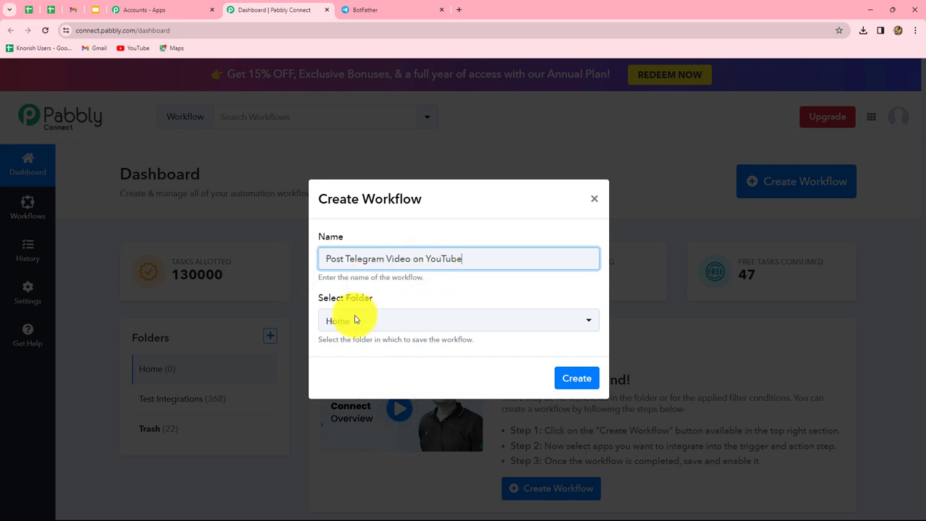
click(399, 325)
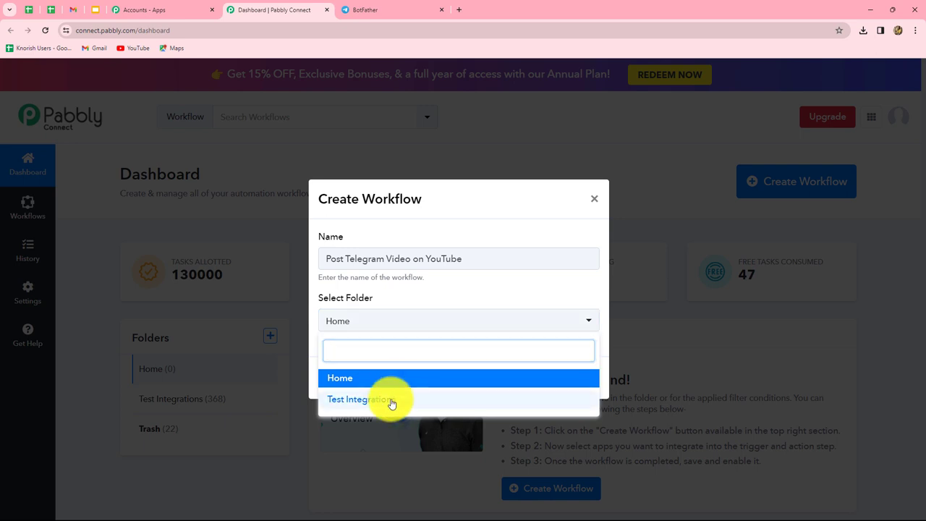
click(391, 402)
click(573, 378)
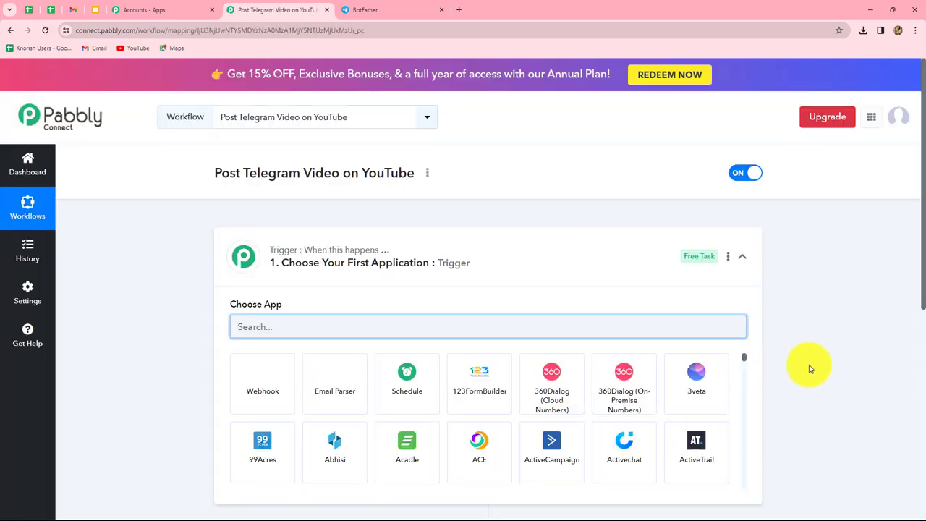
Step: Set the workflow's trigger app to Telegram Bot with the trigger event Set Webhook / Watch Updates
scroll(808, 367, down, 3)
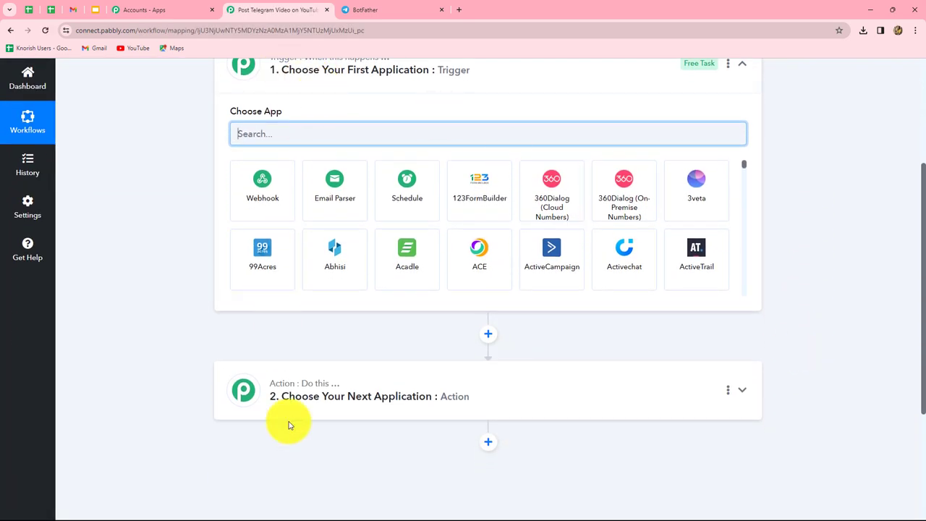
scroll(372, 413, up, 1)
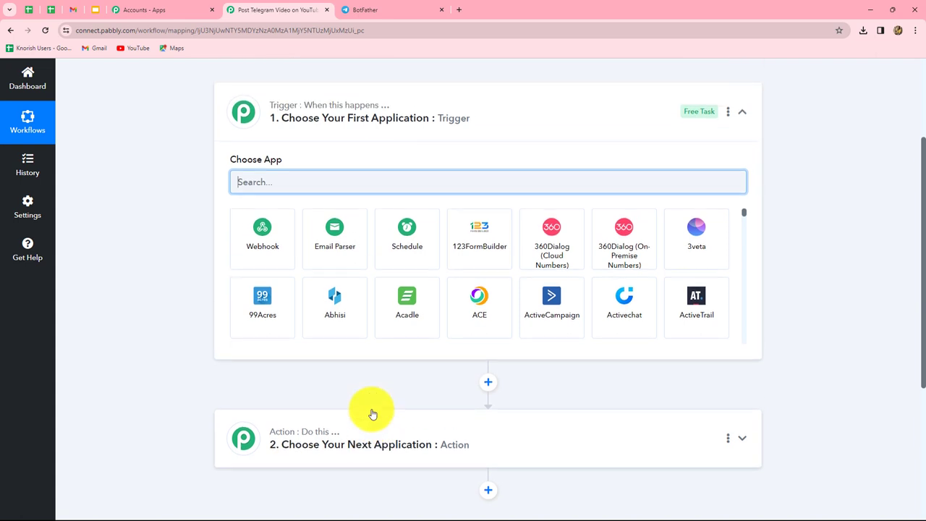
mouse_move(250, 164)
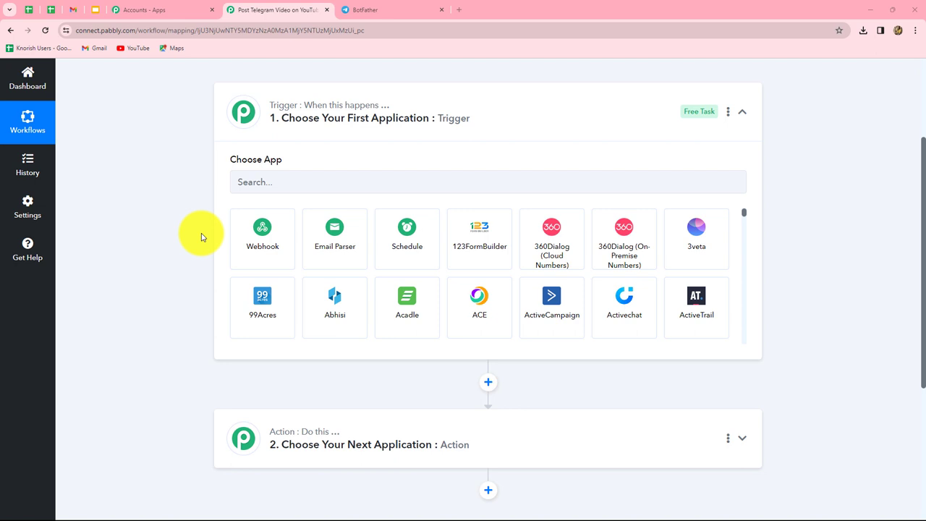
click(264, 183)
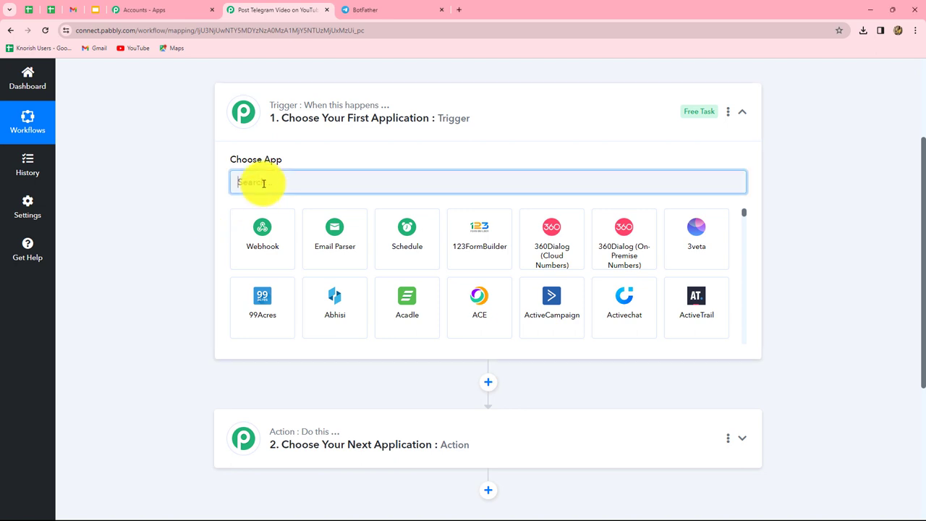
text(Tele)
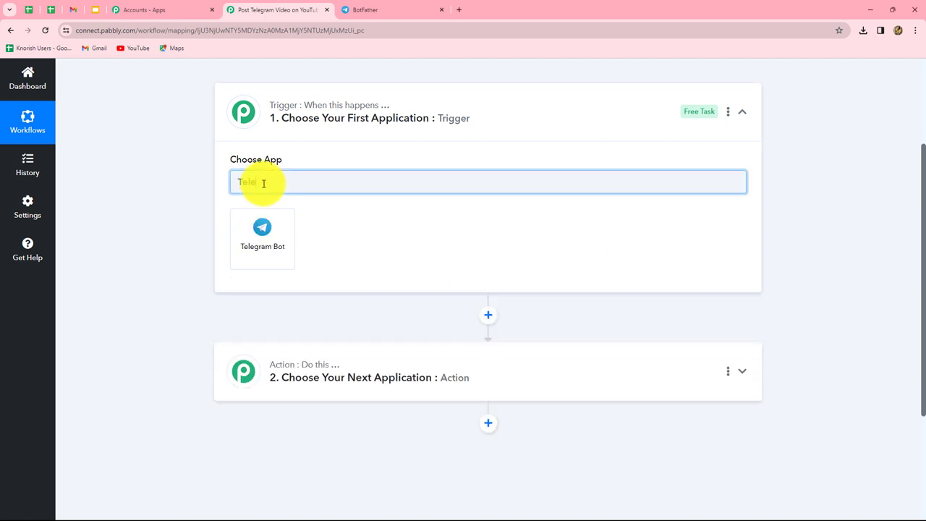
click(248, 235)
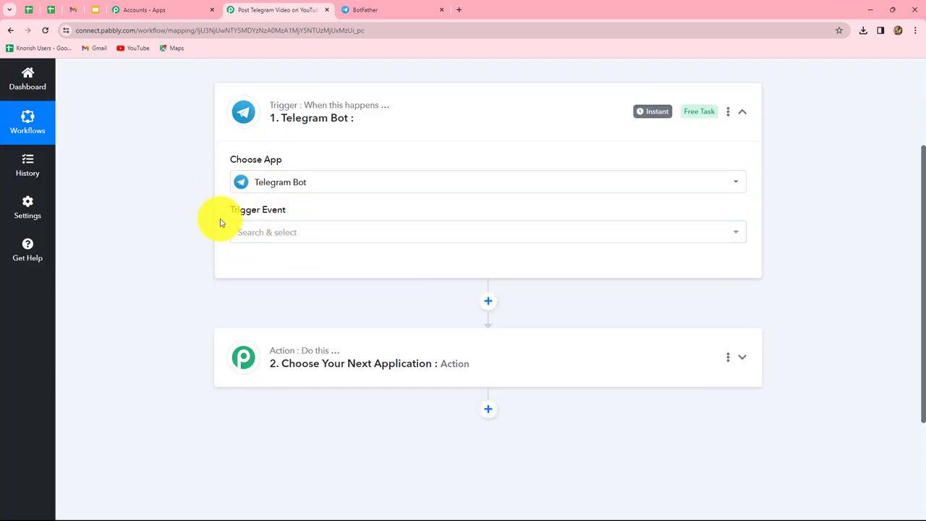
click(259, 233)
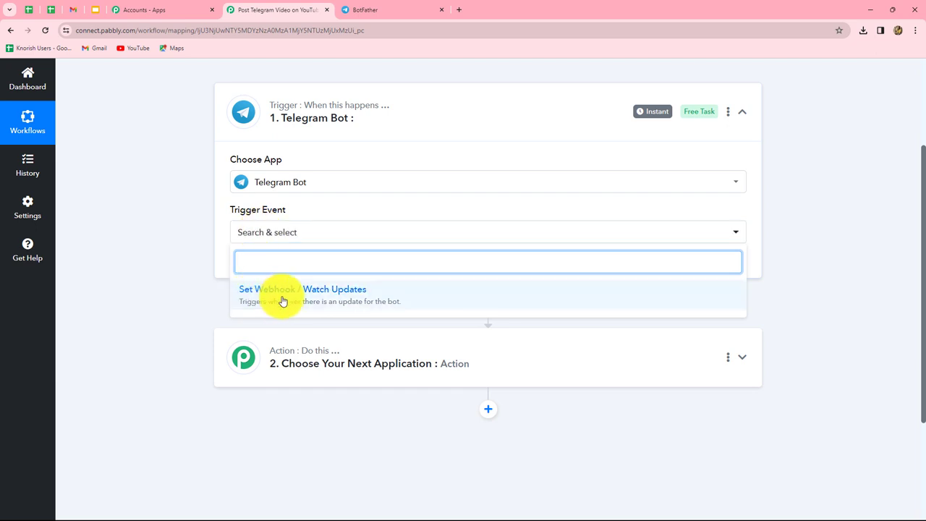
click(332, 301)
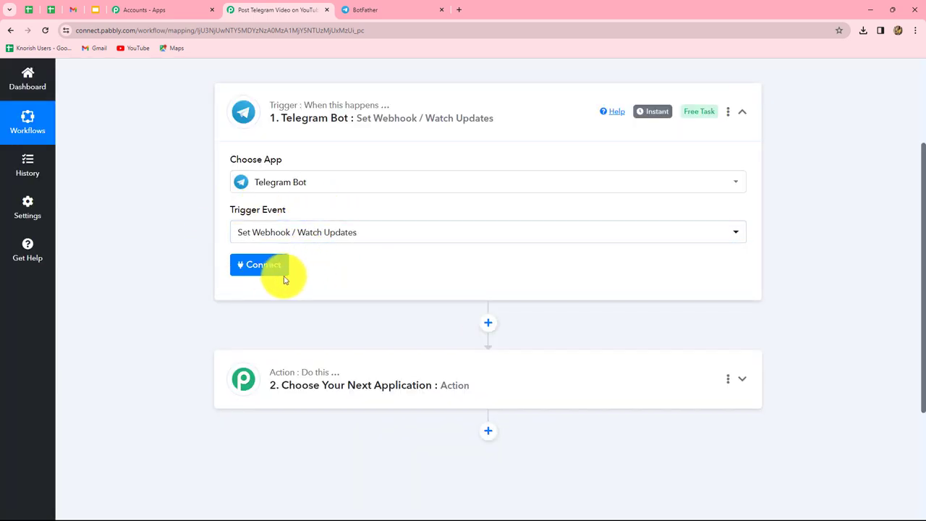
Step: Start adding a new Telegram Bot connection for the trigger and read the instructions for obtaining a token
click(270, 274)
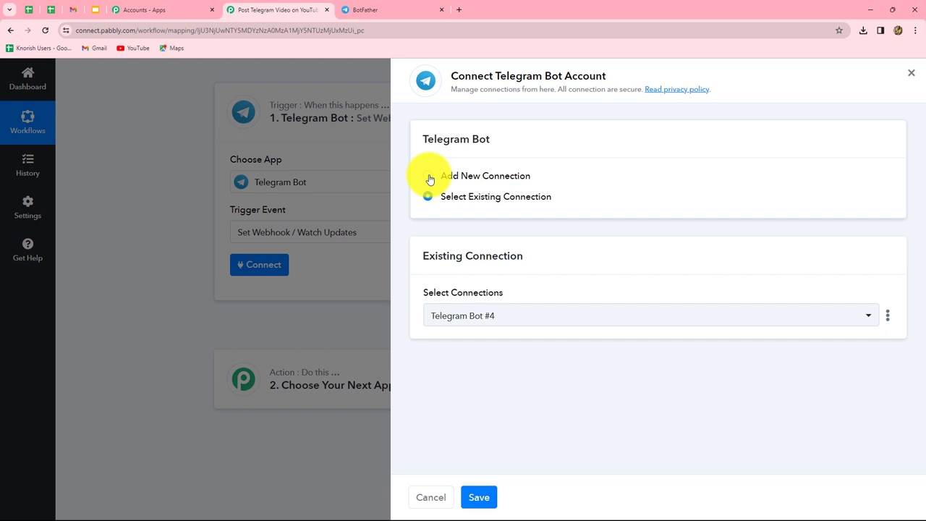
click(430, 178)
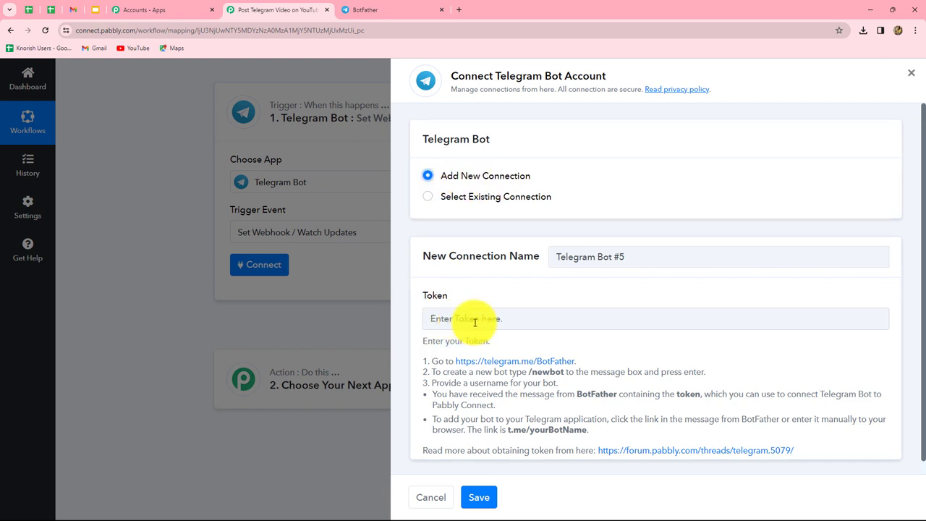
drag(439, 360, 594, 443)
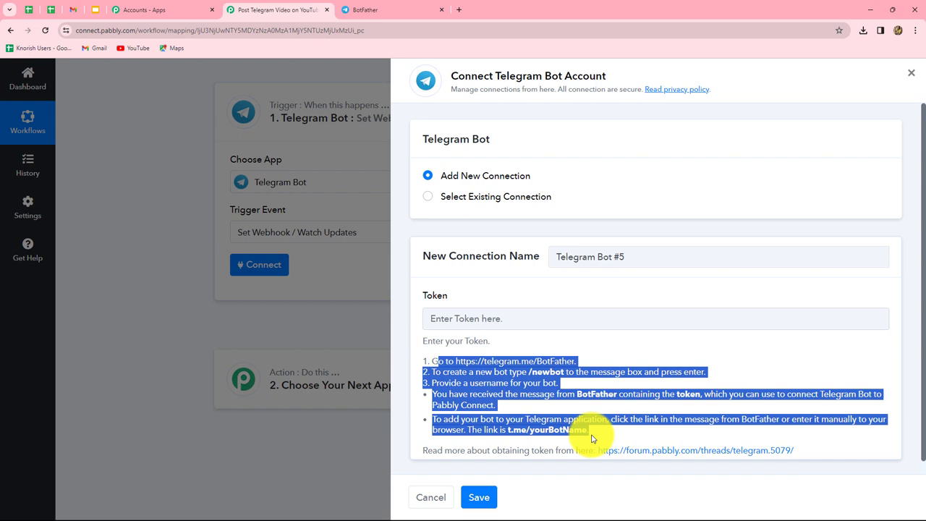
click(709, 364)
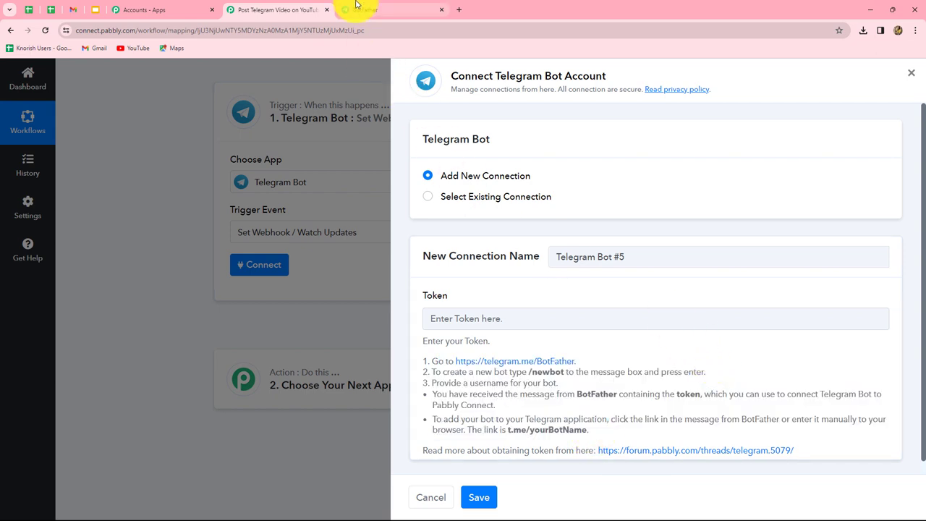
Step: Switch to Telegram and request a new bot from BotFather with /newbot, naming it "New Telegram Videos"
click(355, 8)
click(96, 74)
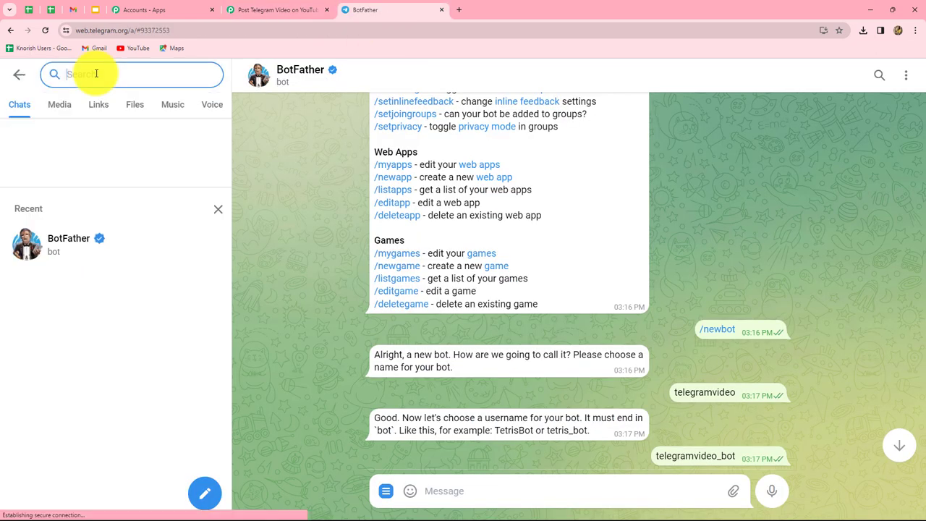
text(bot)
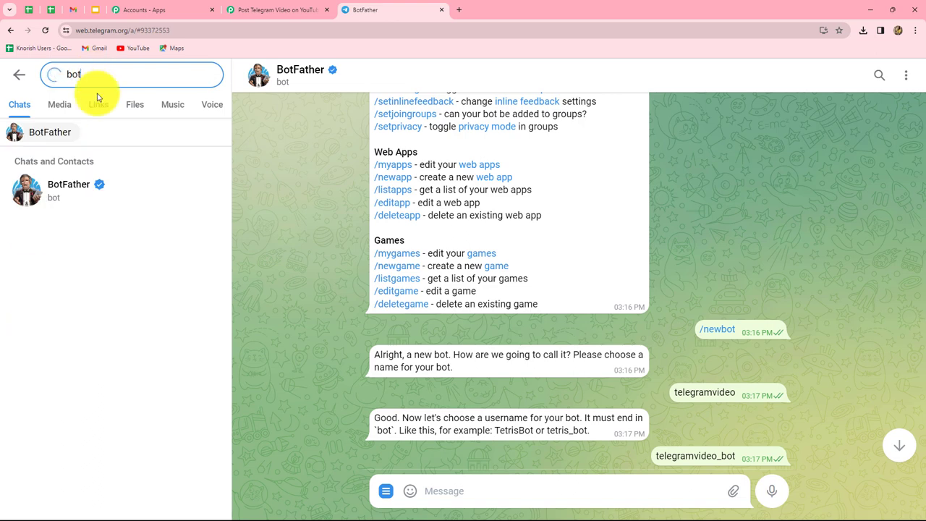
click(495, 501)
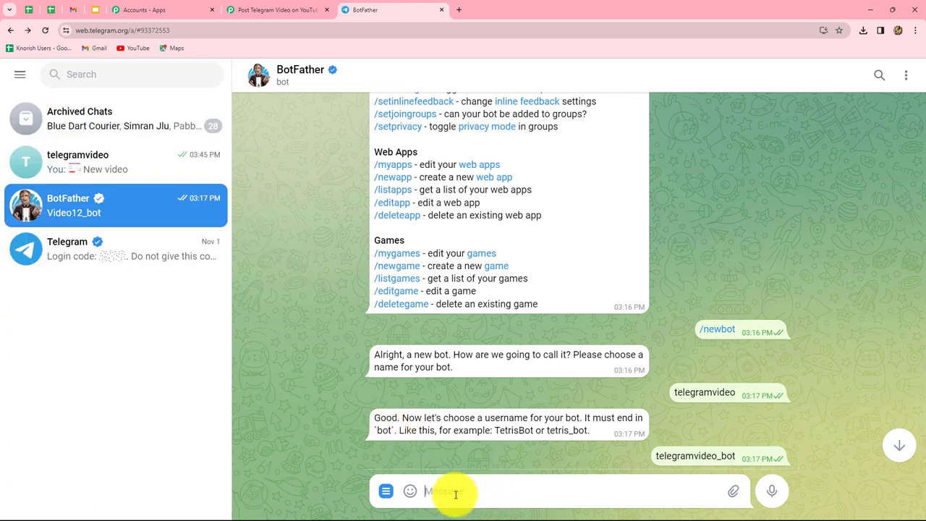
text(/)
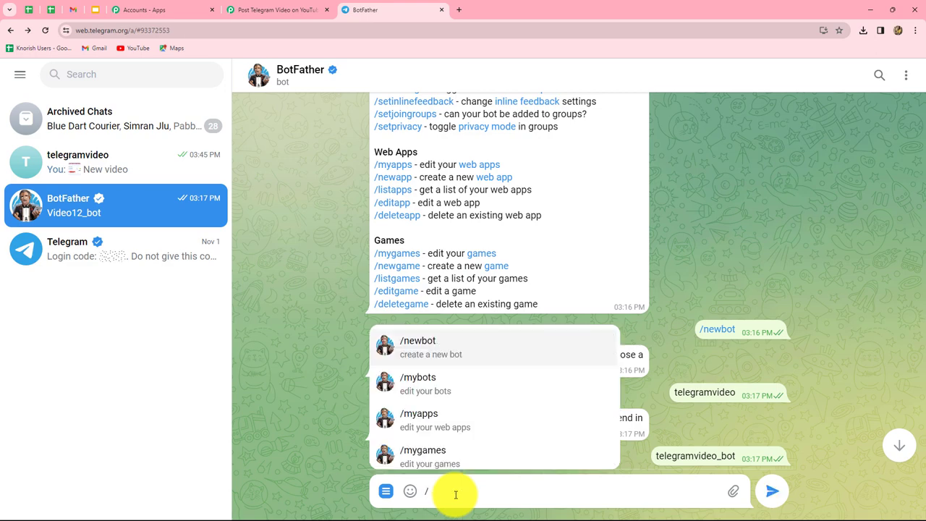
click(446, 354)
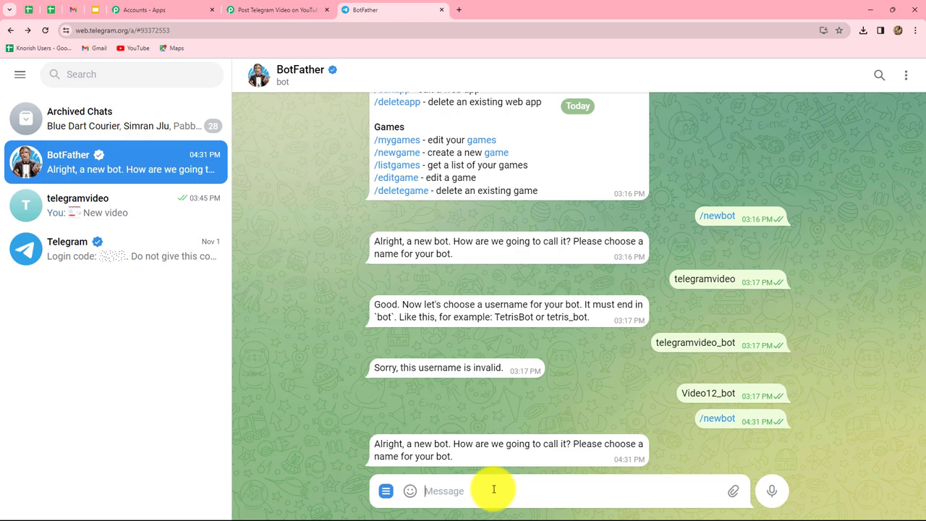
text(New Telegram Videos)
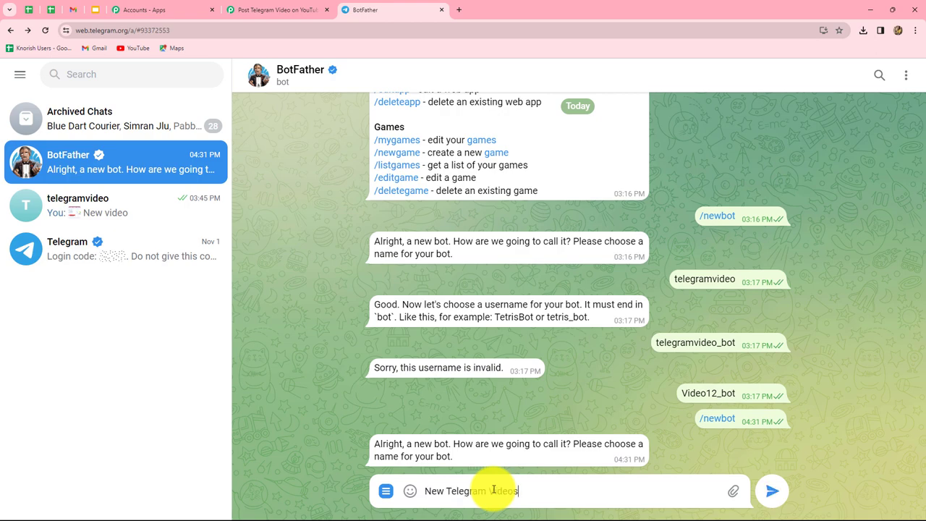
key(Return)
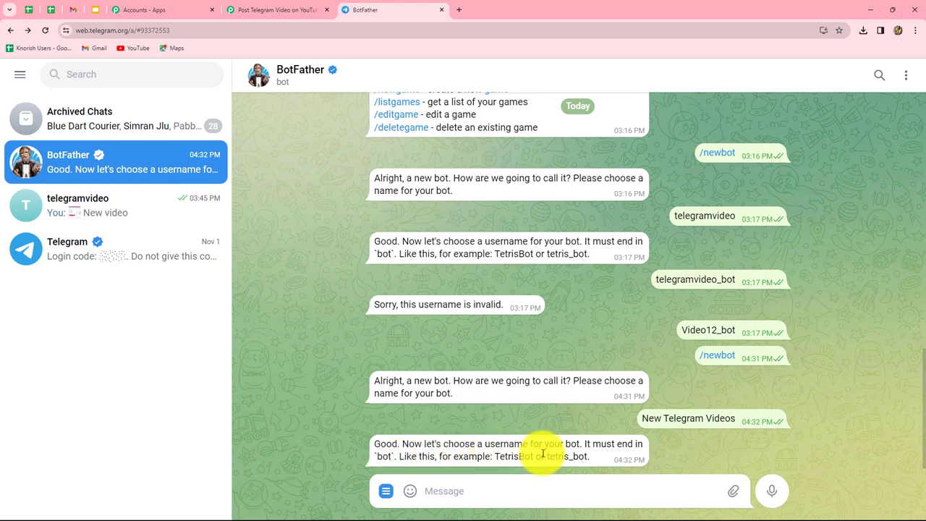
Step: Send BotFather the username NewTelegramVideos_bot for the new bot, reusing the bot's name without spaces
click(507, 497)
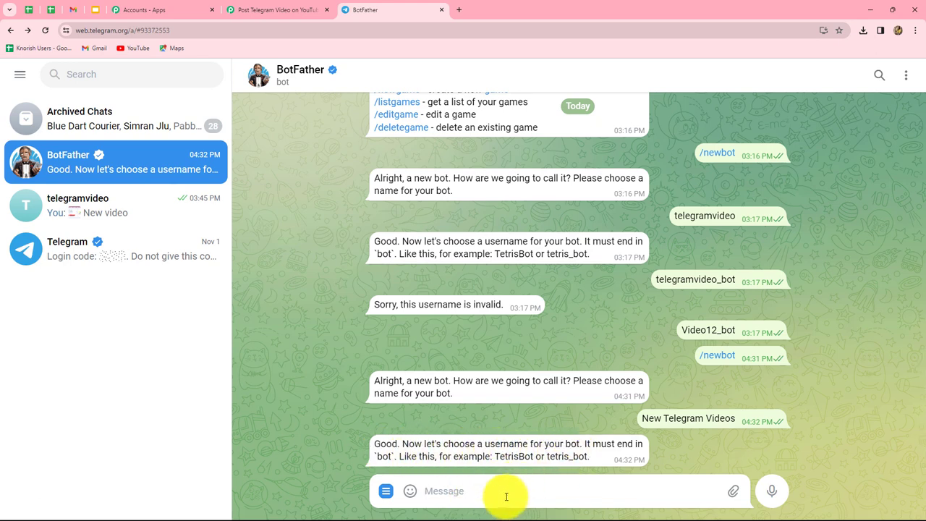
drag(641, 418, 736, 418)
key(ctrl+c)
click(492, 497)
key(ctrl+v)
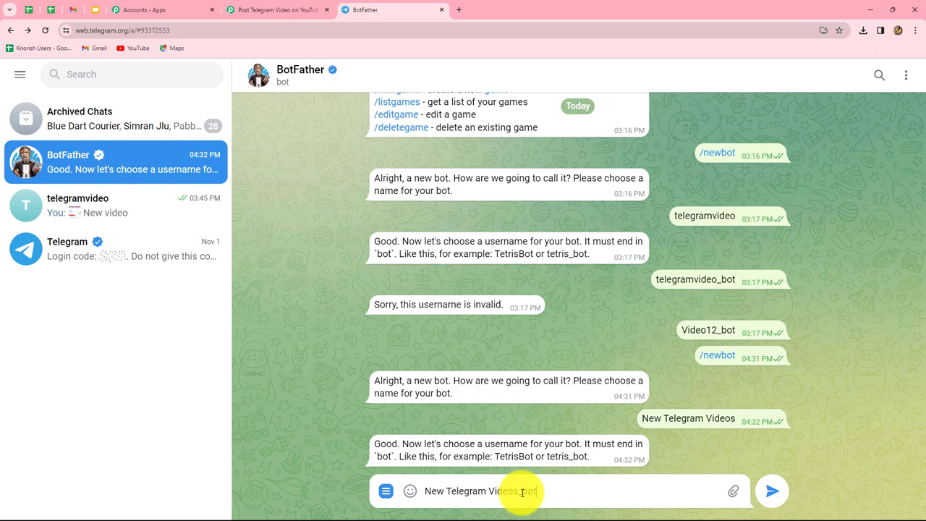
text(_bot)
click(487, 492)
key(BackSpace)
click(444, 491)
key(BackSpace)
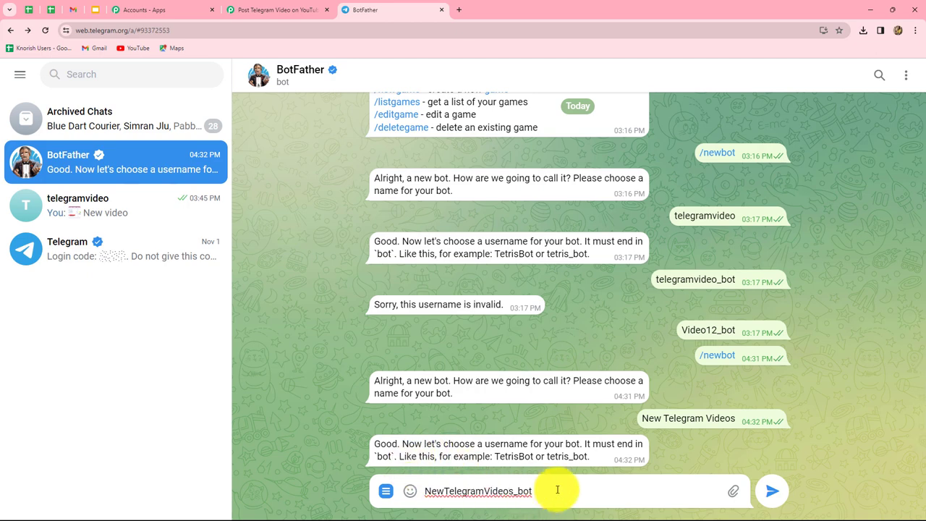
key(Return)
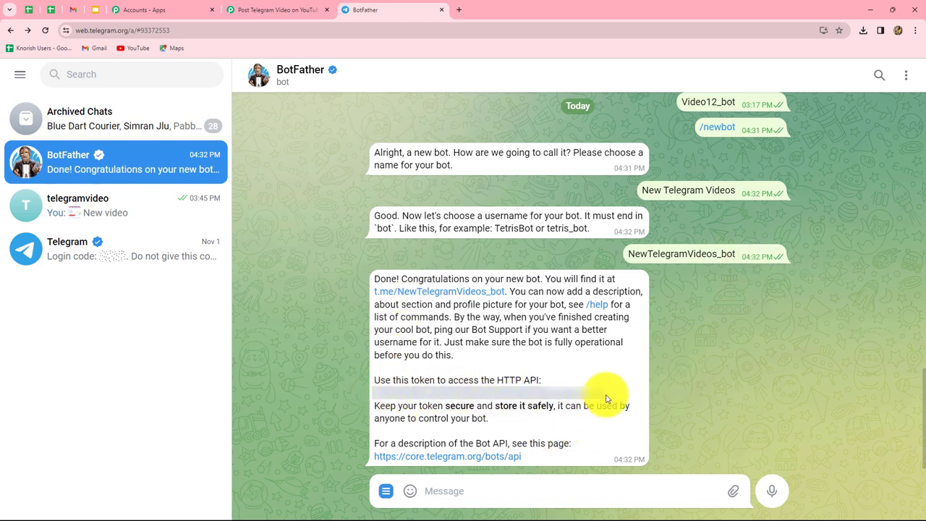
Step: Copy the bot's API token from BotFather into the Token field of the new Pabbly Connect connection and save it
drag(604, 400, 378, 398)
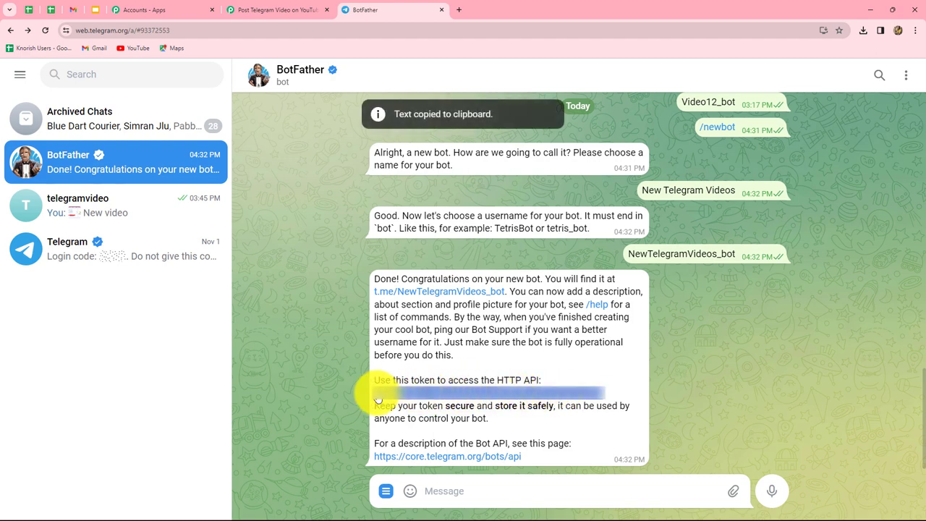
click(275, 9)
click(466, 322)
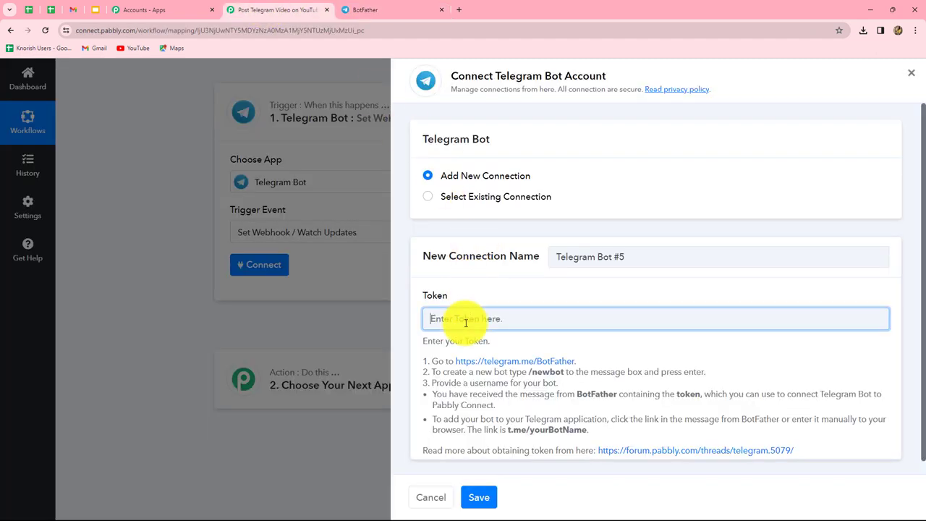
key(ctrl+v)
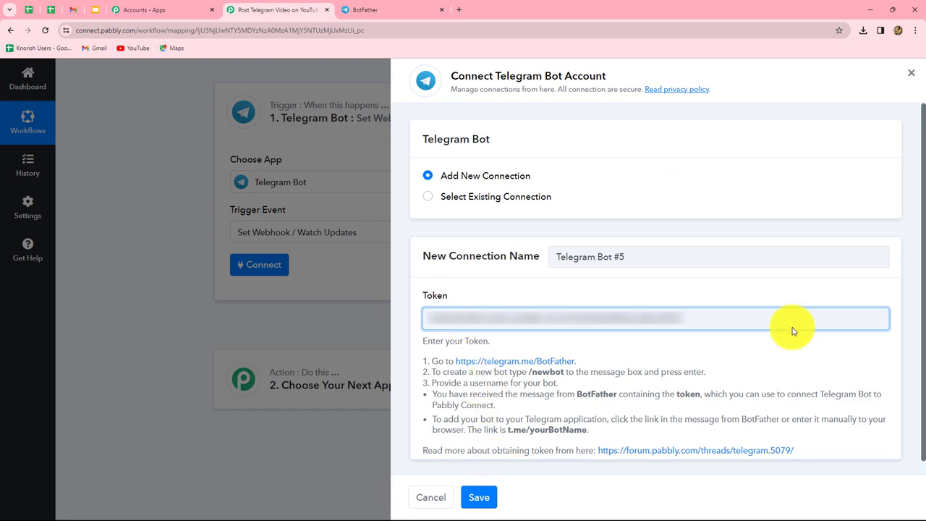
click(480, 499)
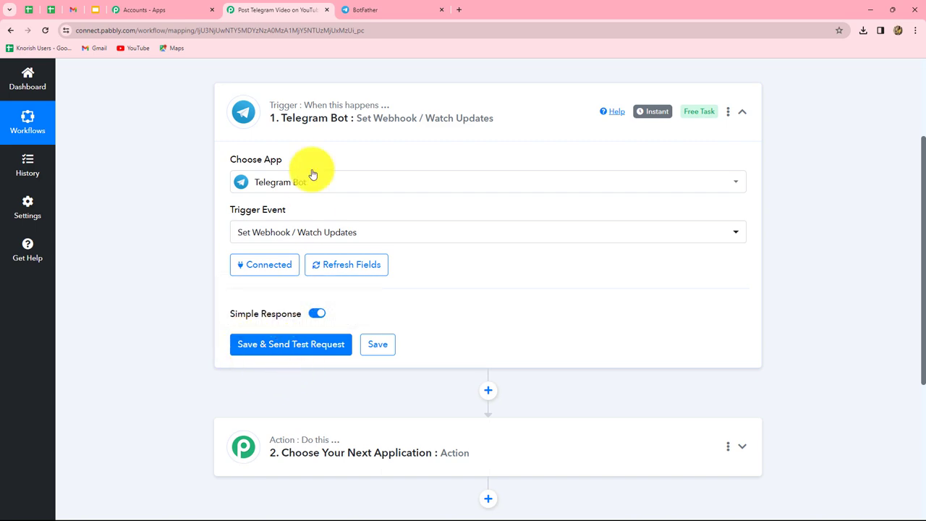
Step: Switch to Telegram and start a new group with the NewTelegramVideos bot as its member
click(364, 8)
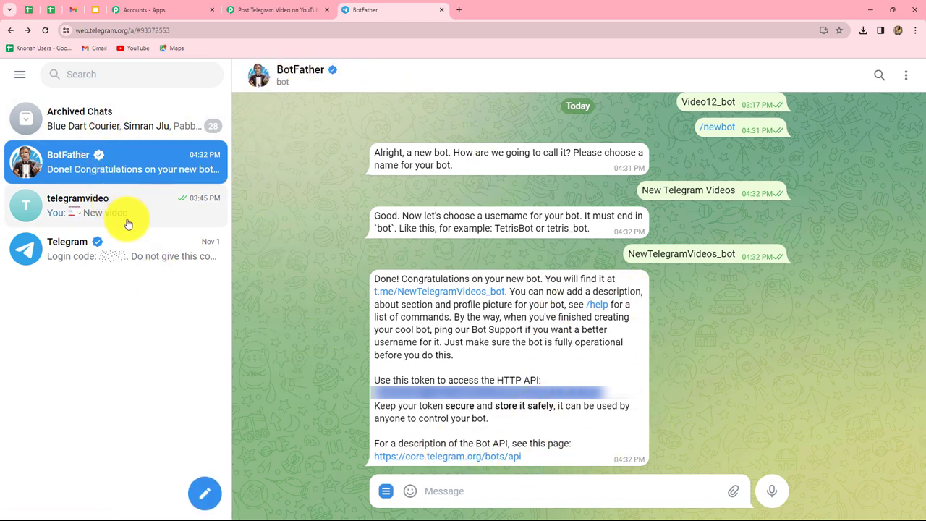
click(202, 505)
click(141, 440)
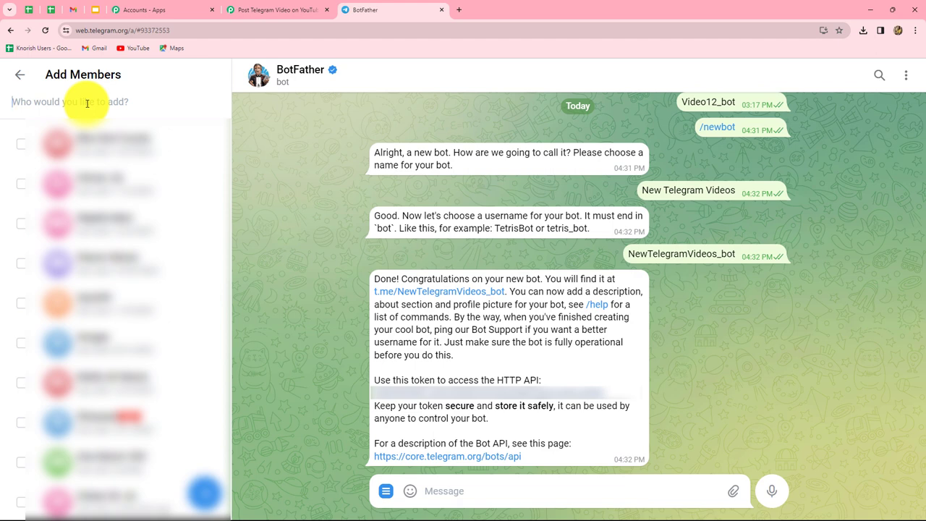
text(n)
key(BackSpace)
key(ctrl+v)
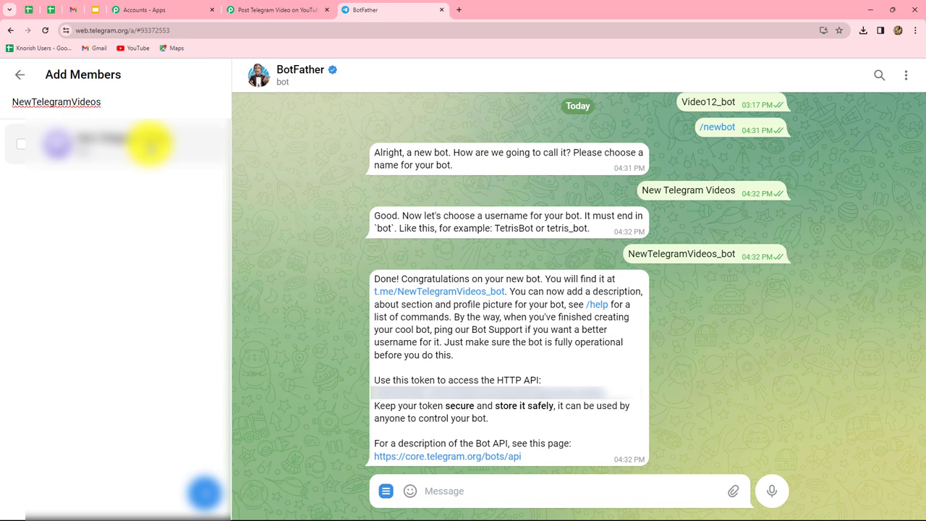
click(149, 144)
key(Return)
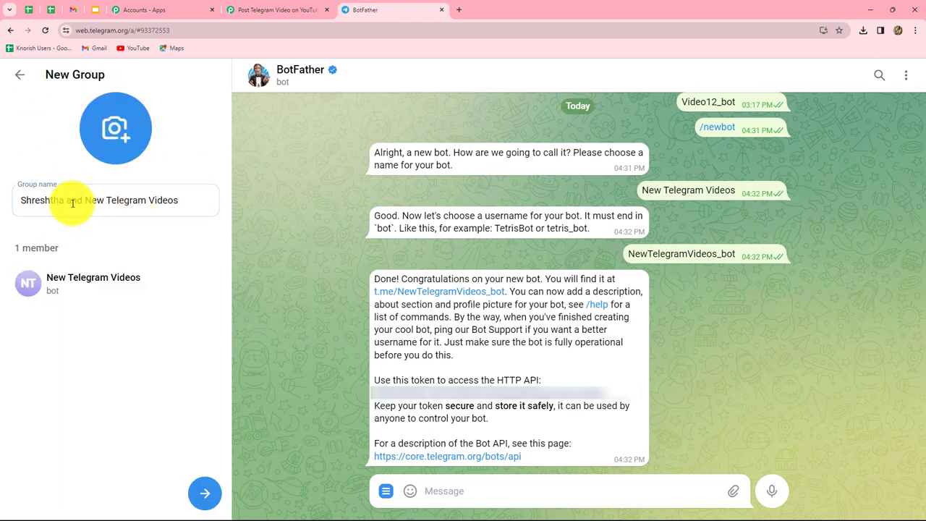
Step: Create the group under the name "New Telegram Videos" and check the bot's role in its member list
drag(72, 203, 1, 207)
key(BackSpace)
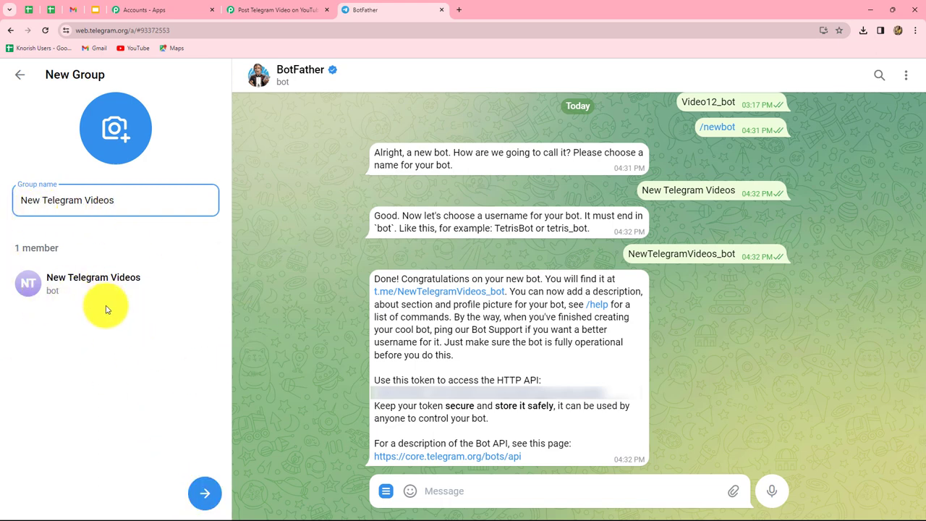
click(206, 498)
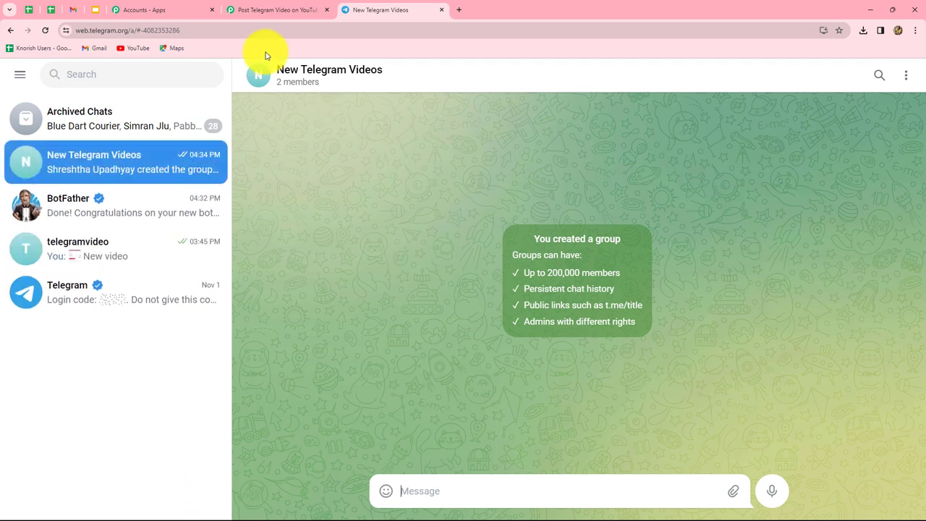
click(316, 71)
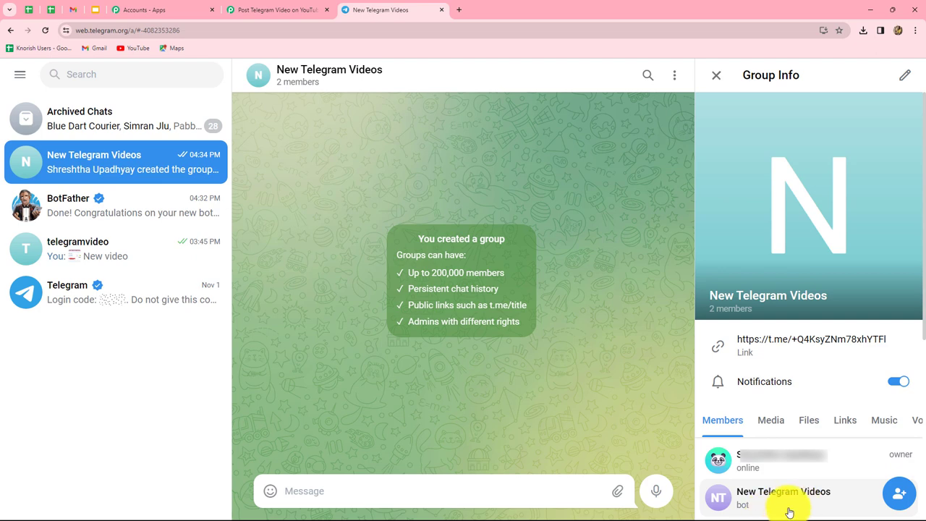
scroll(790, 507, down, 2)
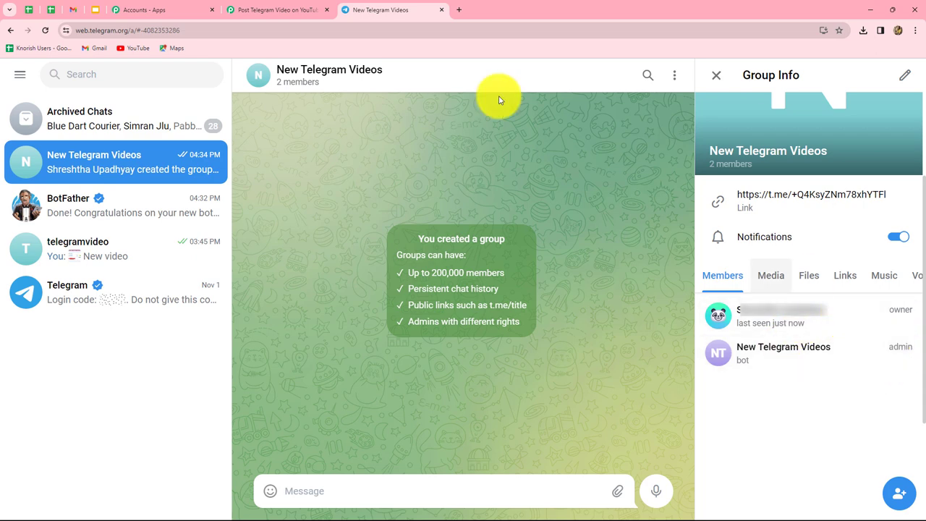
Step: Send the trigger's test request in Pabbly Connect and post a video captioned "Demo Video" in the New Telegram Videos group
click(253, 8)
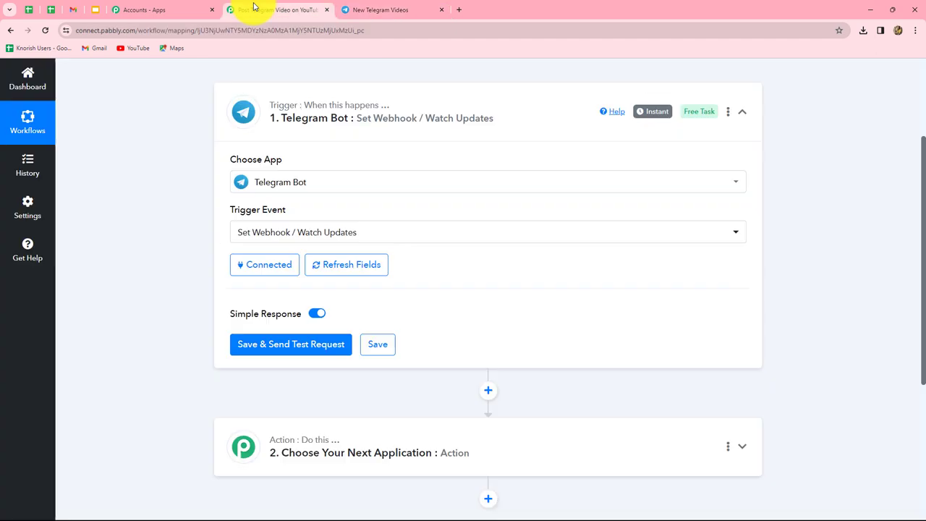
click(293, 347)
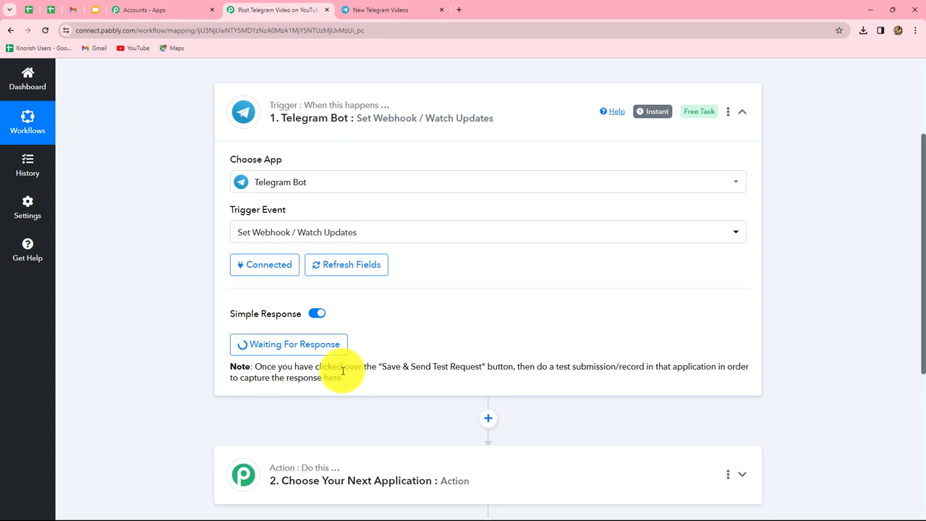
click(388, 15)
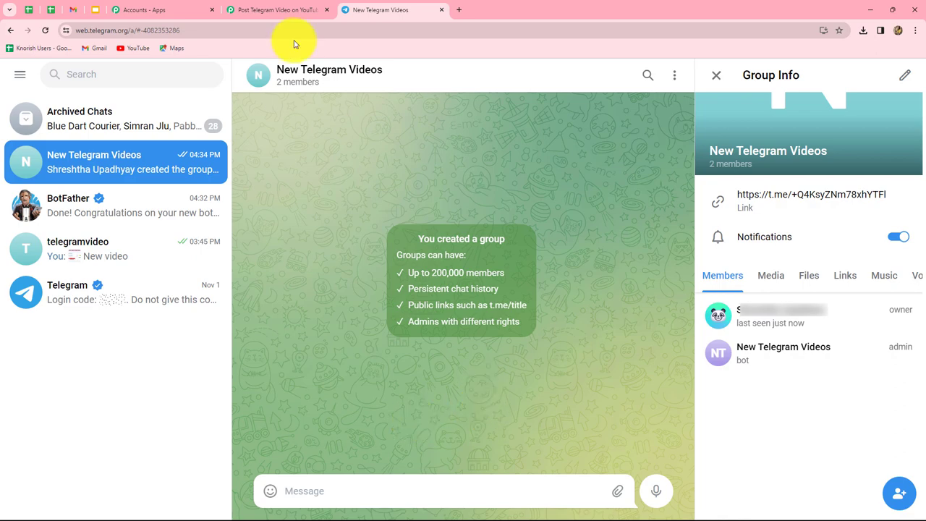
click(279, 10)
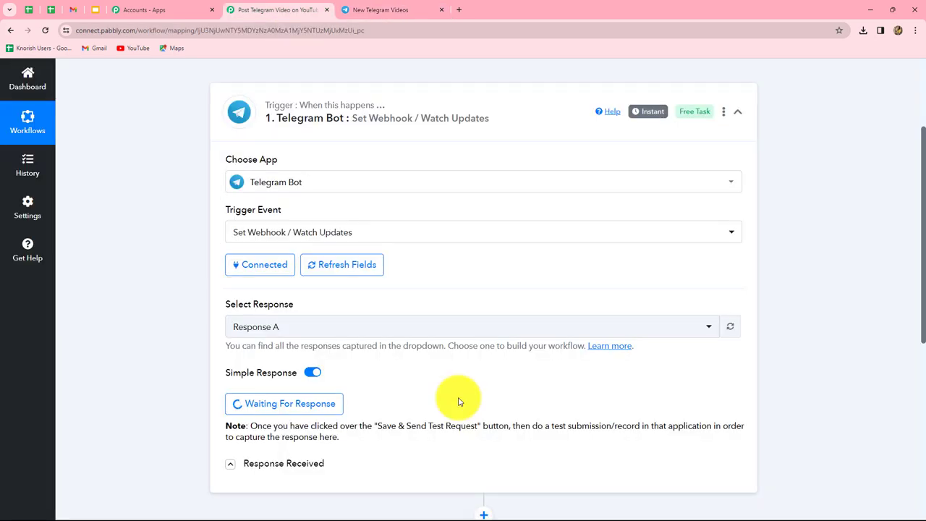
click(391, 9)
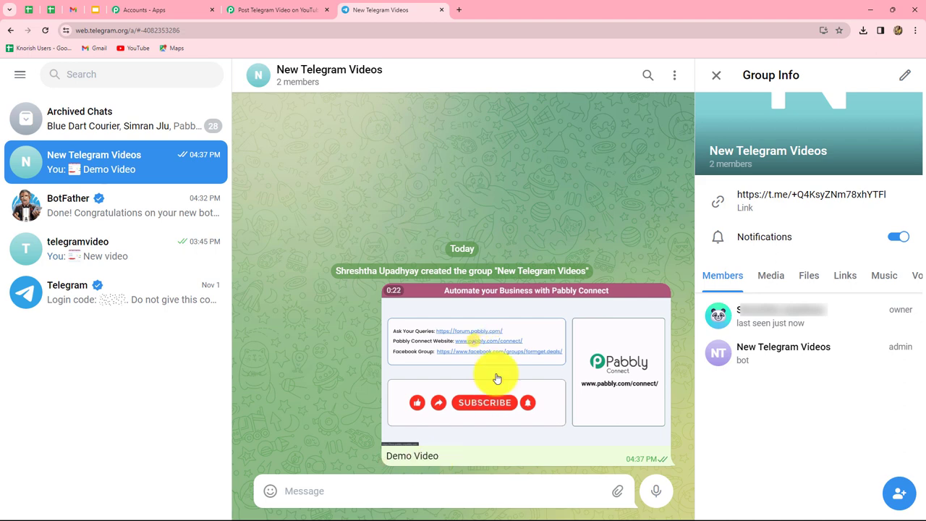
Step: Examine the captured trigger response in Pabbly Connect, comparing its chat title and caption with the Telegram post and locating the video file ID
click(293, 10)
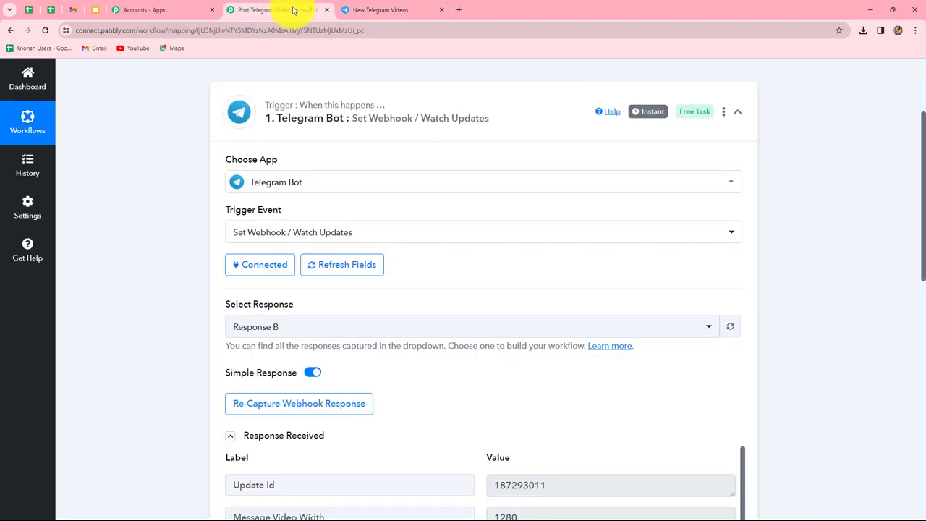
scroll(806, 341, down, 5)
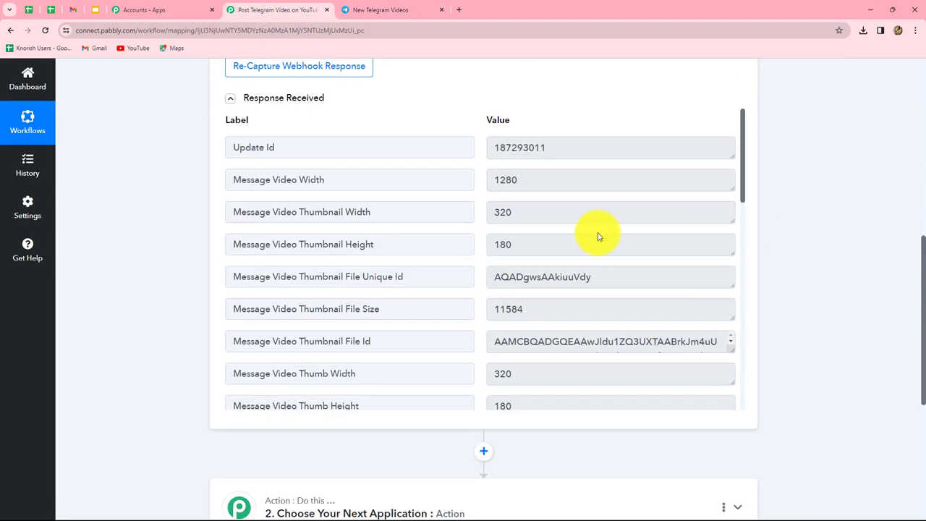
scroll(587, 234, down, 6)
scroll(586, 235, down, 5)
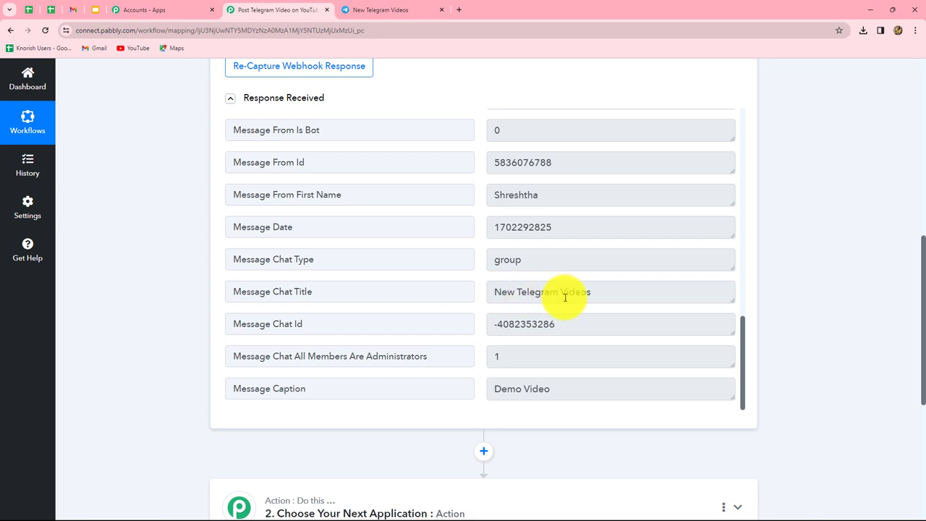
scroll(572, 298, up, 3)
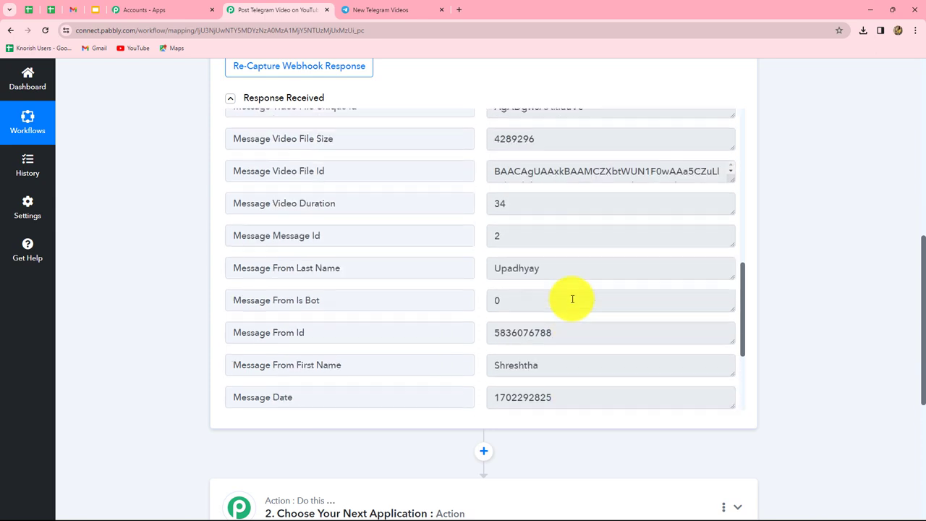
scroll(571, 298, down, 3)
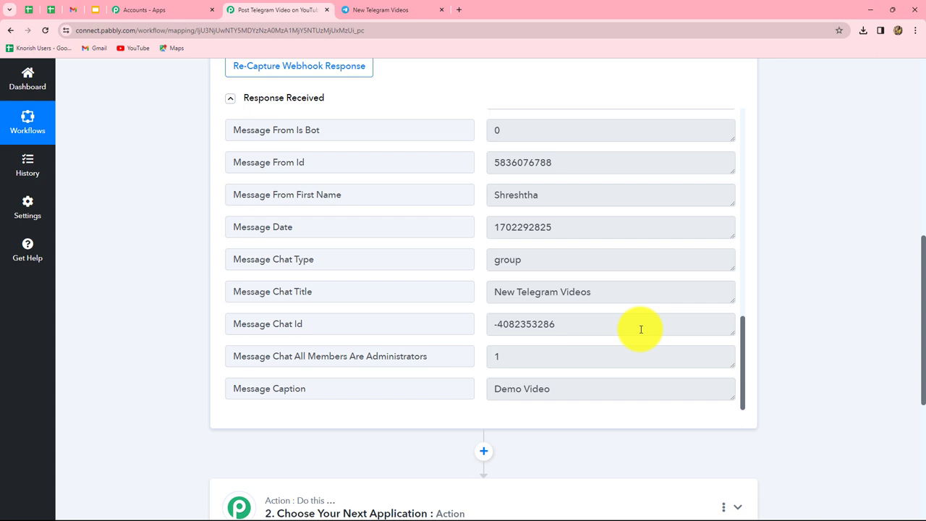
click(394, 15)
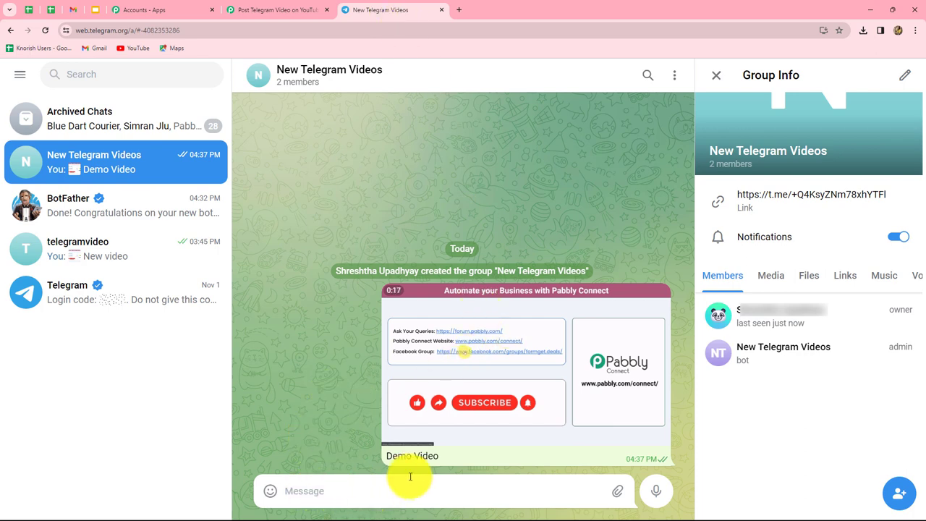
click(283, 12)
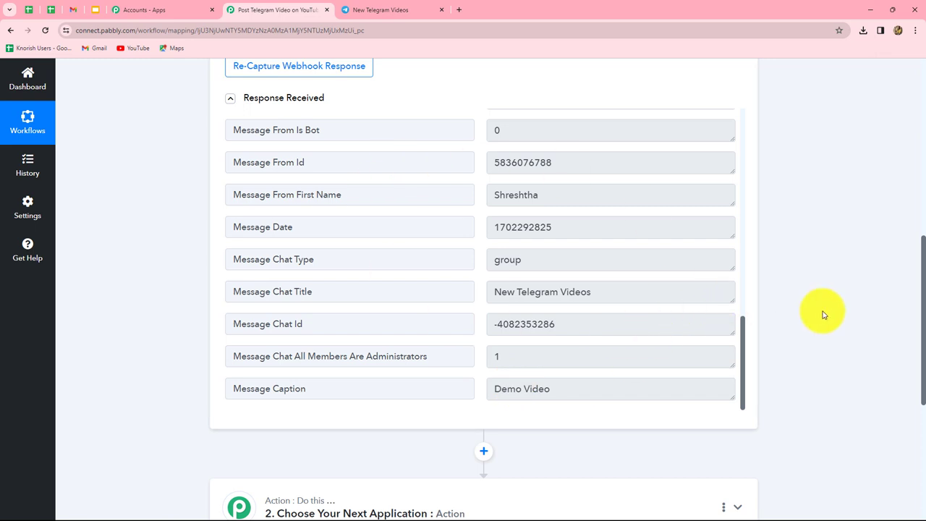
scroll(823, 315, down, 2)
scroll(823, 314, up, 2)
scroll(585, 319, up, 10)
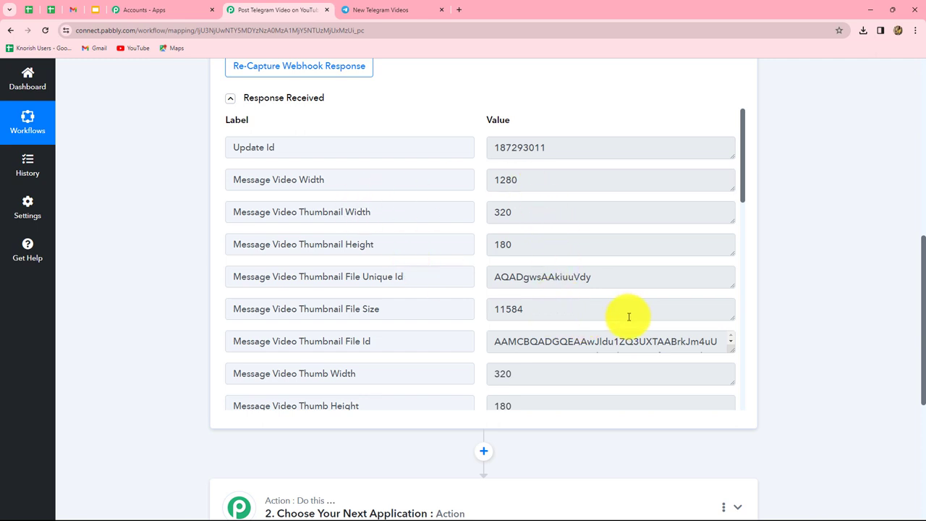
scroll(629, 316, down, 5)
scroll(629, 316, down, 2)
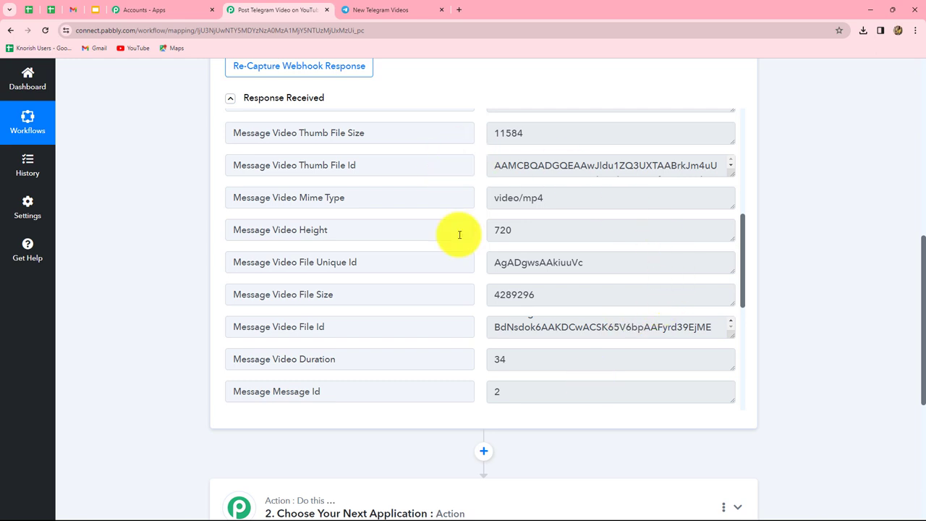
scroll(832, 266, down, 1)
Step: Set the workflow's second step to the Telegram Bot app with the Get File action event
scroll(832, 266, down, 4)
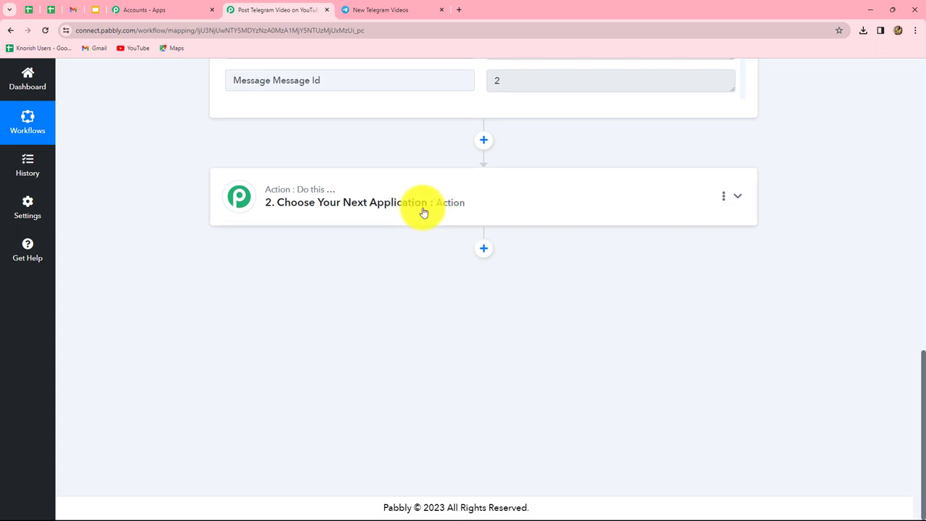
click(424, 212)
click(295, 265)
text(Tele)
click(272, 316)
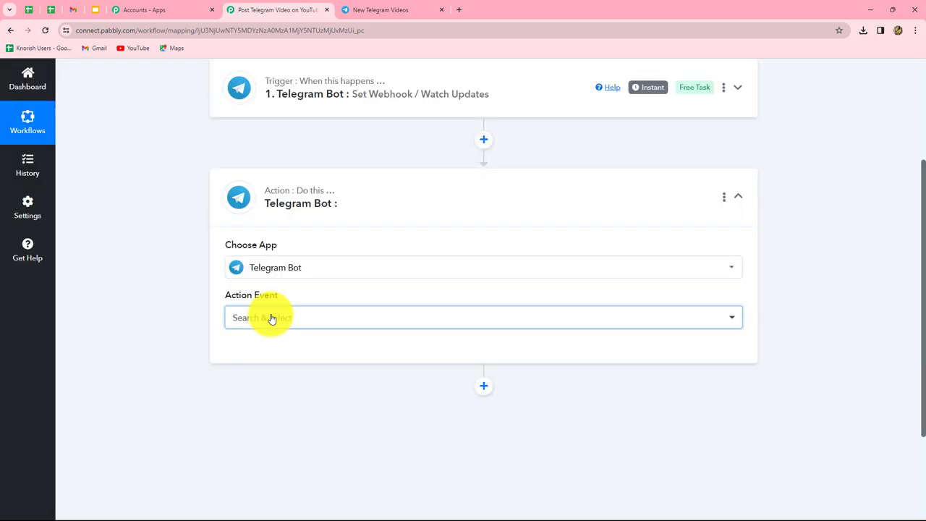
click(270, 316)
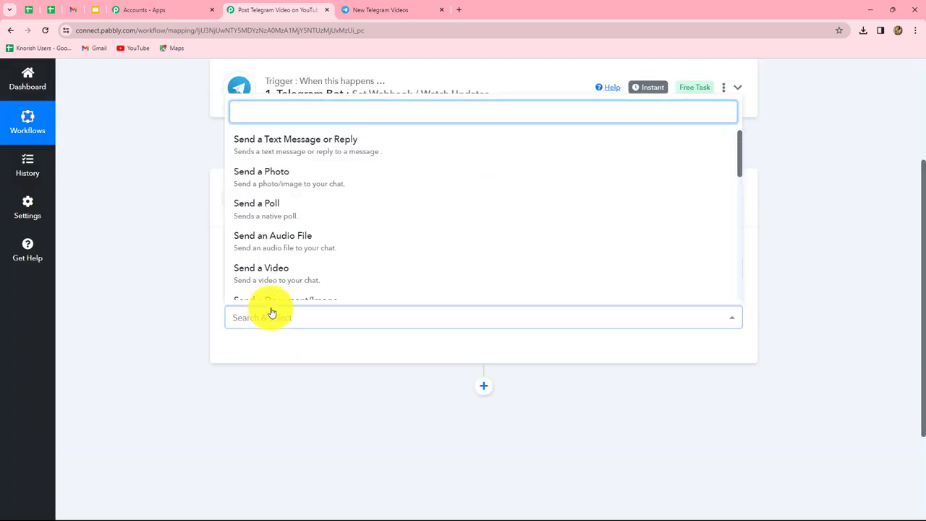
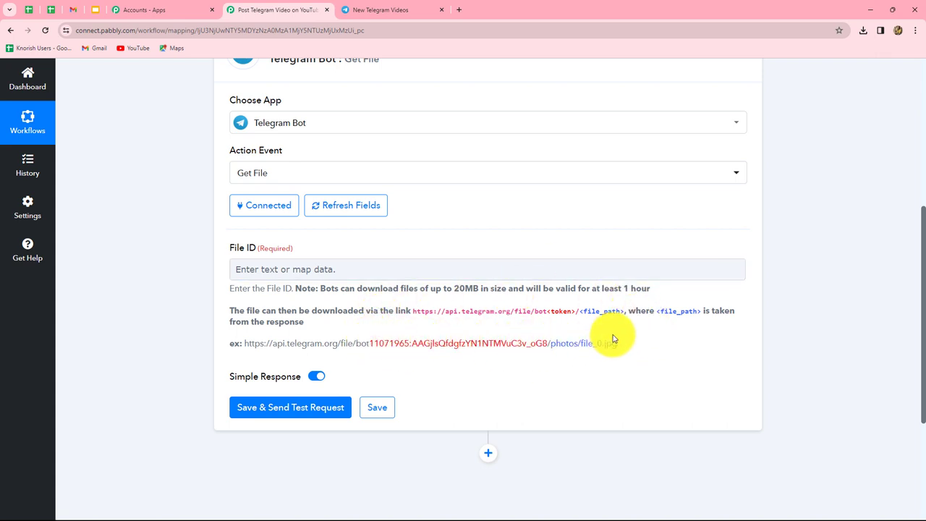
Step: Map the Get File action's File ID to Message Video File Id from the trigger response
scroll(613, 339, down, 1)
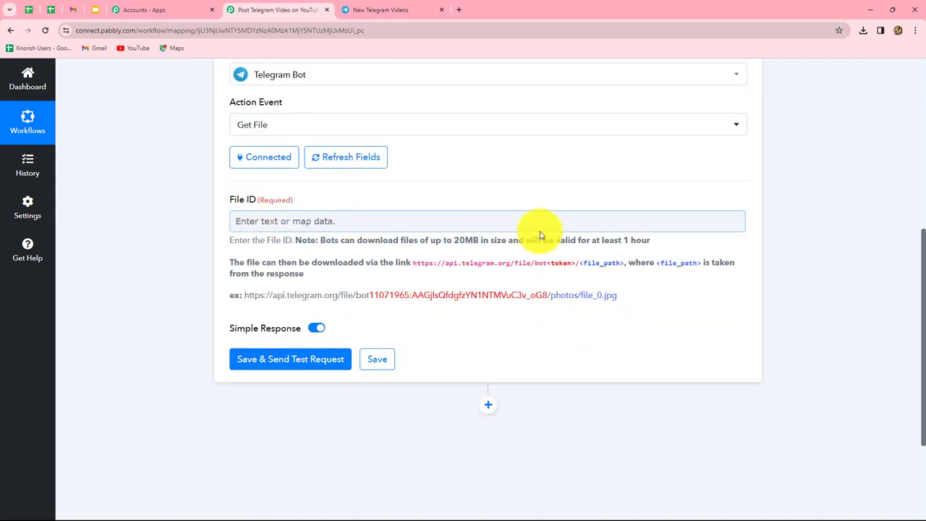
scroll(542, 233, up, 5)
scroll(542, 234, down, 7)
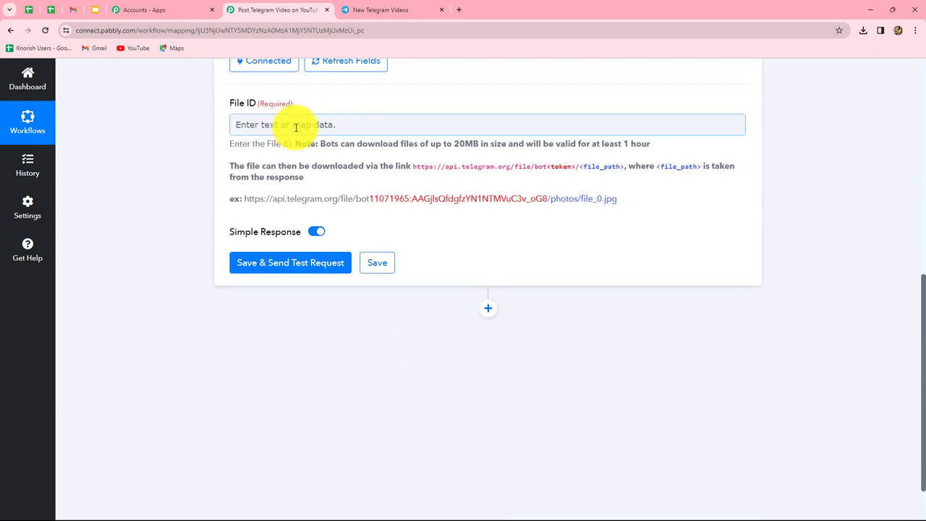
click(295, 127)
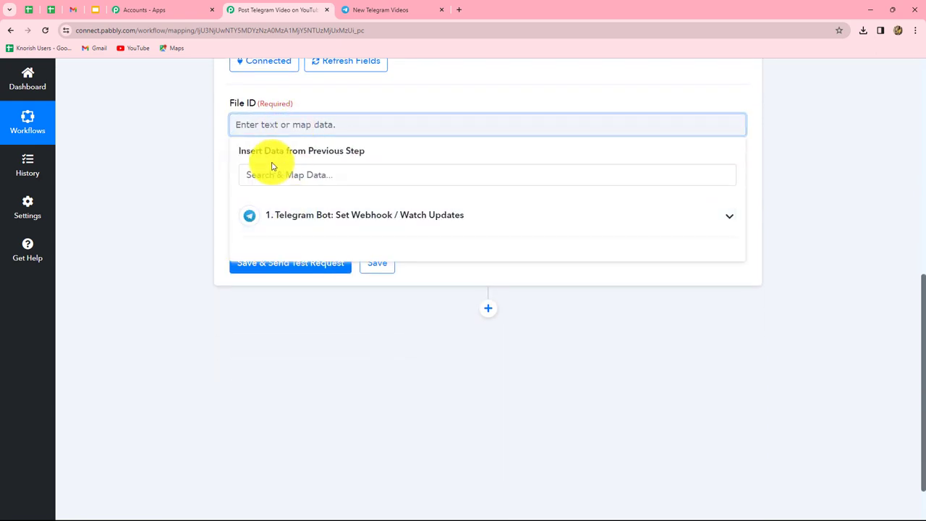
click(361, 215)
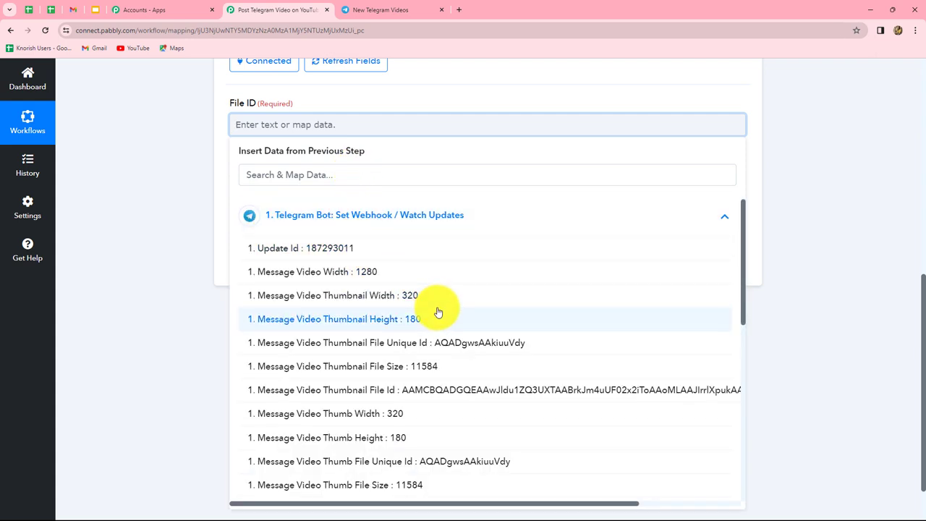
scroll(438, 311, down, 5)
scroll(438, 312, down, 4)
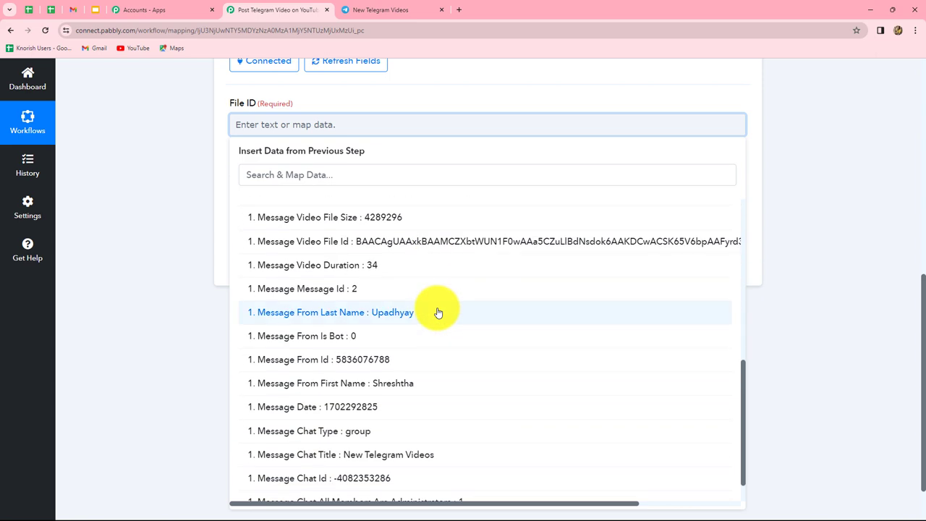
scroll(438, 312, down, 1)
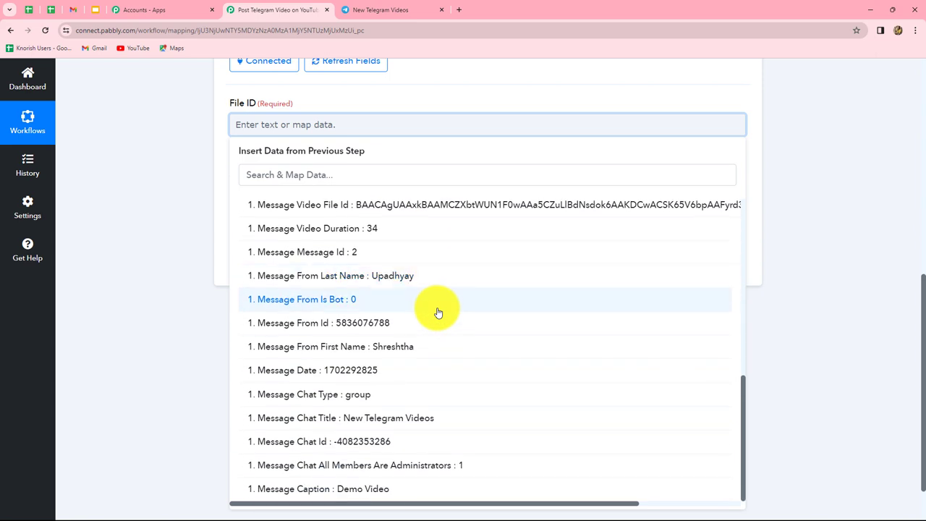
scroll(439, 312, up, 2)
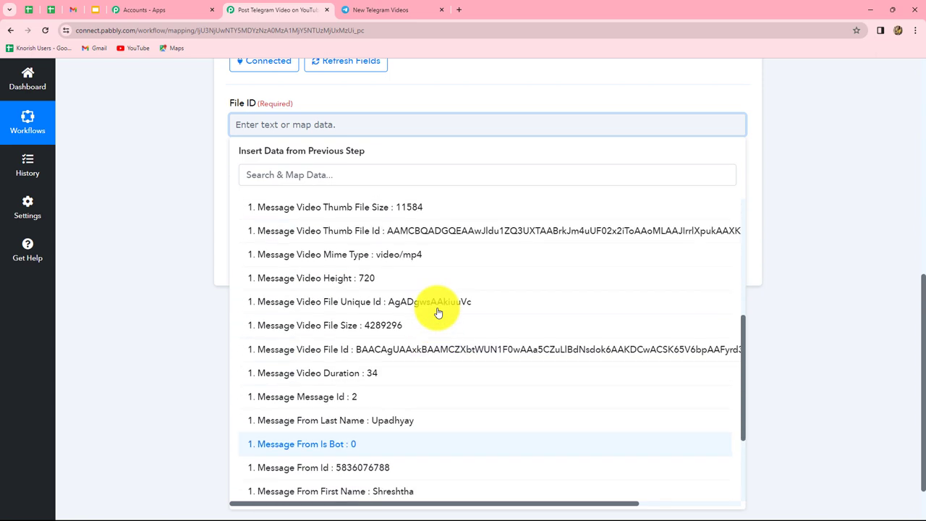
click(407, 354)
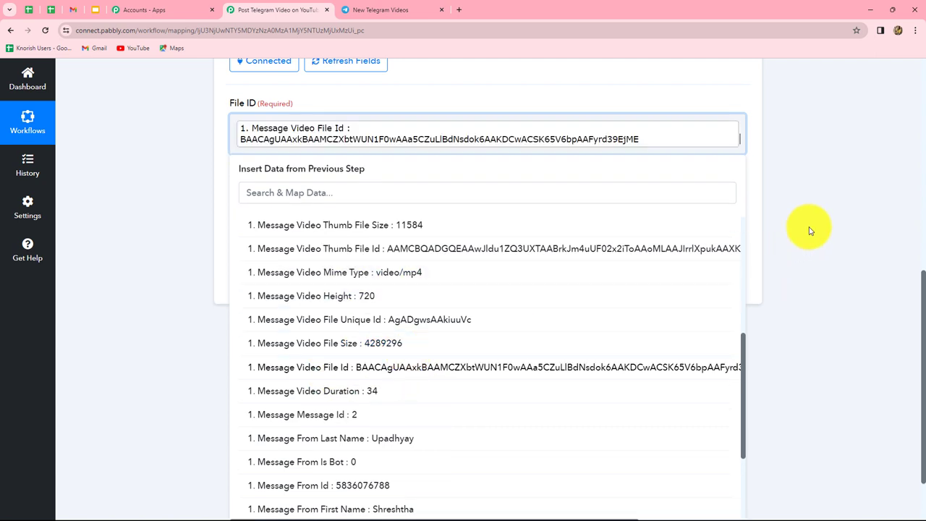
click(810, 226)
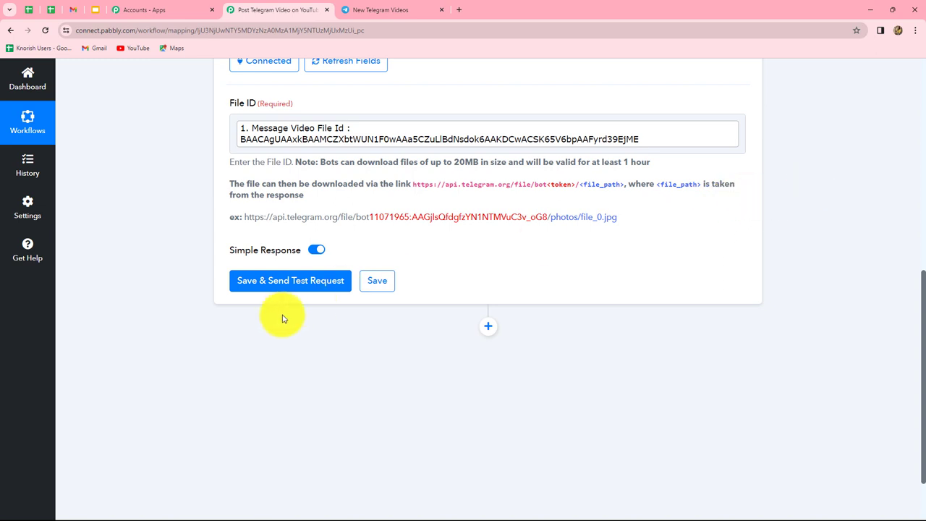
Step: Save the Get File action and send its test request, then check the result file path in the response
click(264, 289)
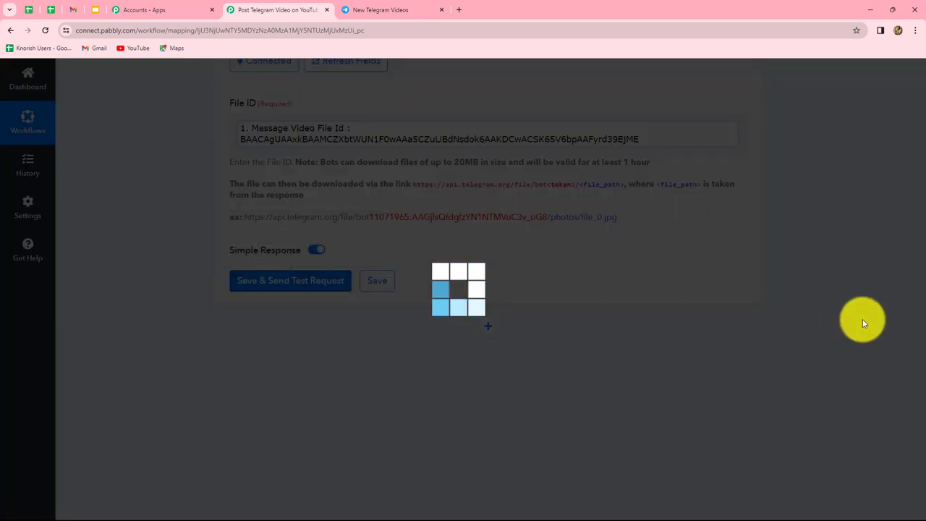
scroll(573, 415, down, 2)
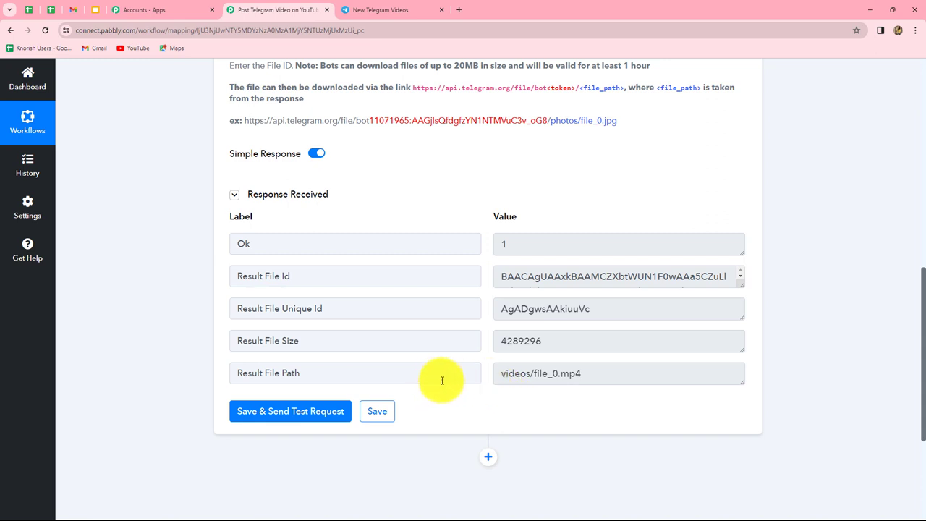
drag(507, 375, 610, 375)
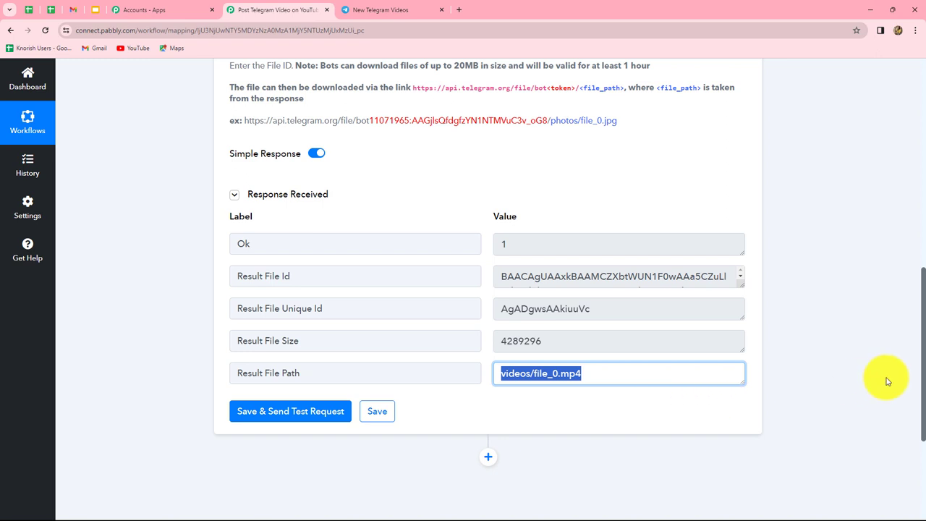
scroll(885, 380, down, 3)
scroll(796, 362, up, 2)
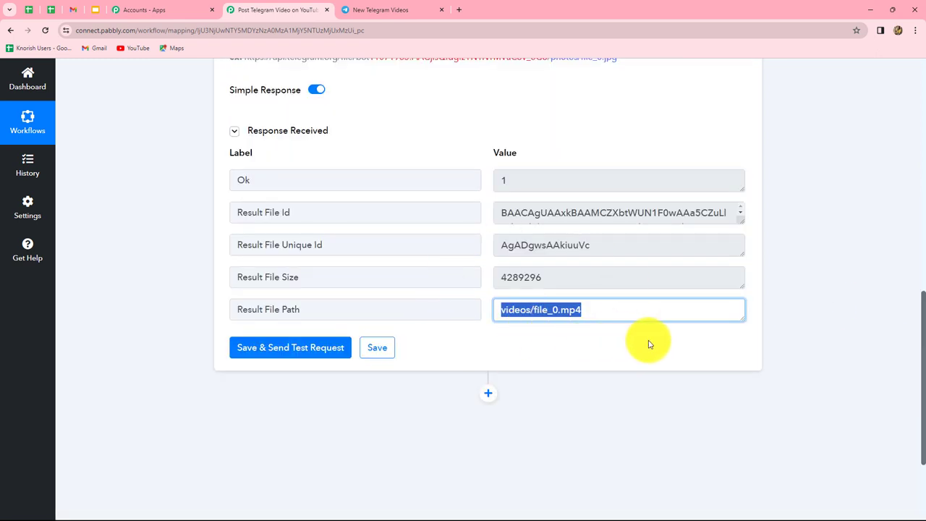
Step: Add a third workflow step using the YouTube app with the Upload Video (Beta) action event
click(485, 395)
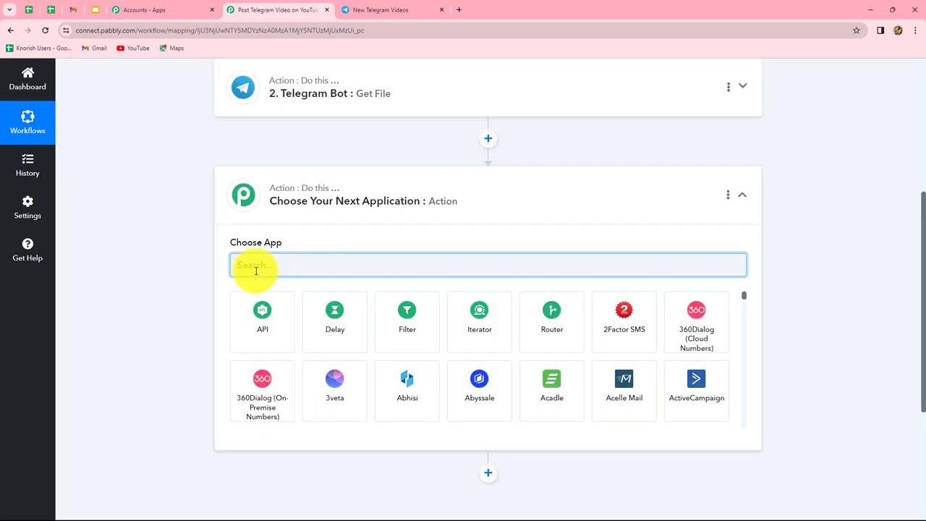
text(You)
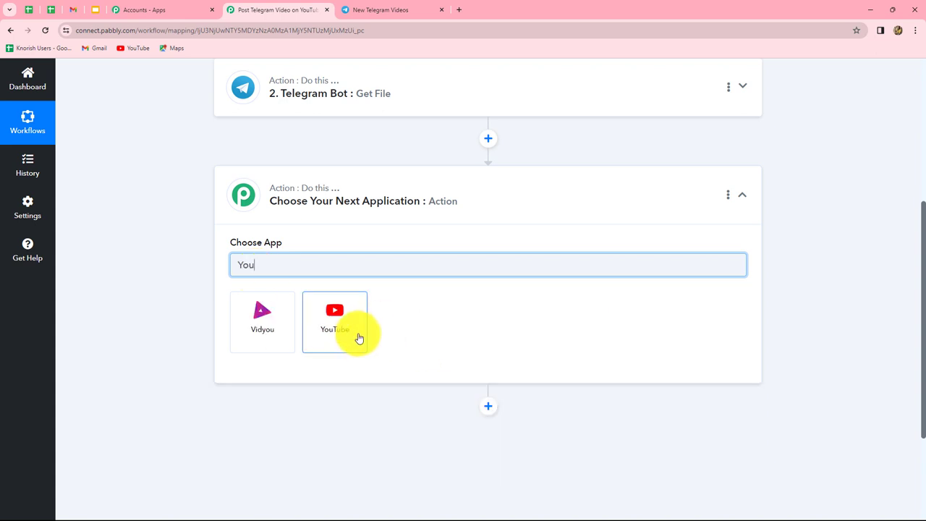
click(359, 338)
click(275, 316)
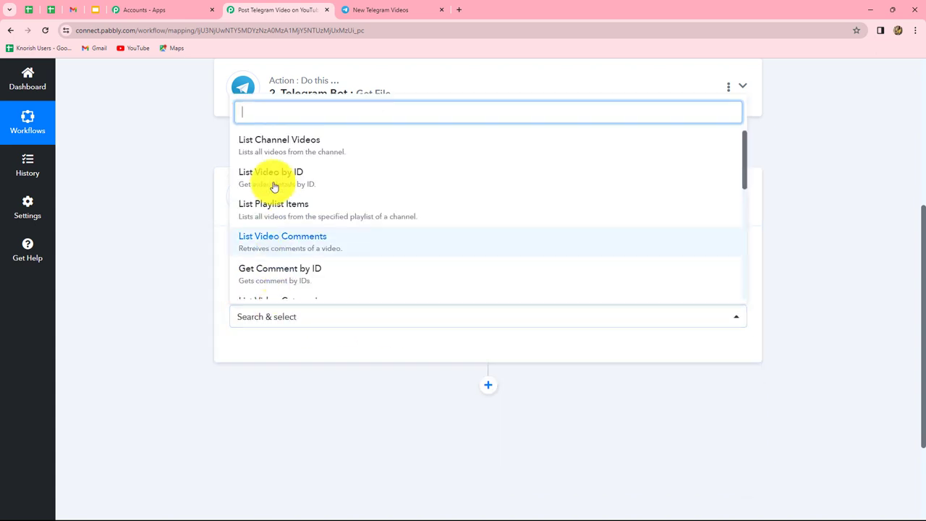
text(up)
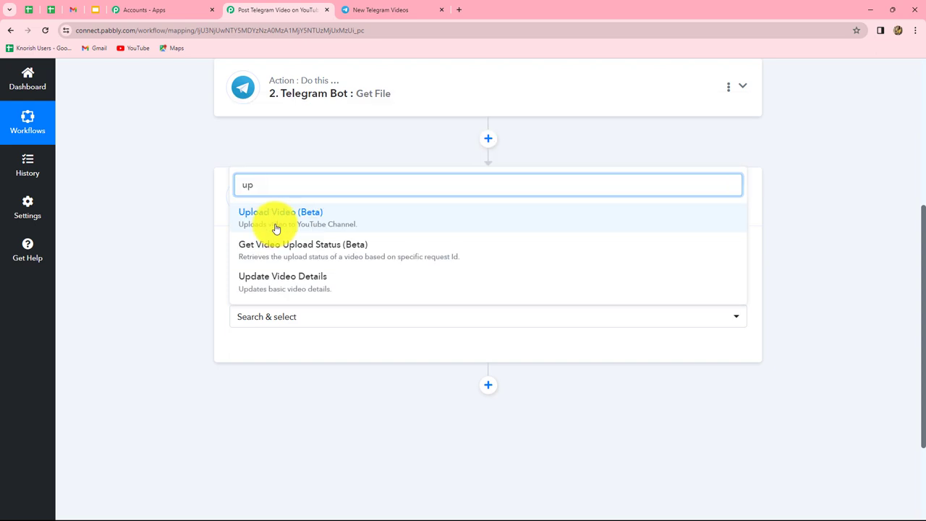
click(248, 221)
Step: Connect the YouTube action through the existing connection YouTube #1
click(258, 349)
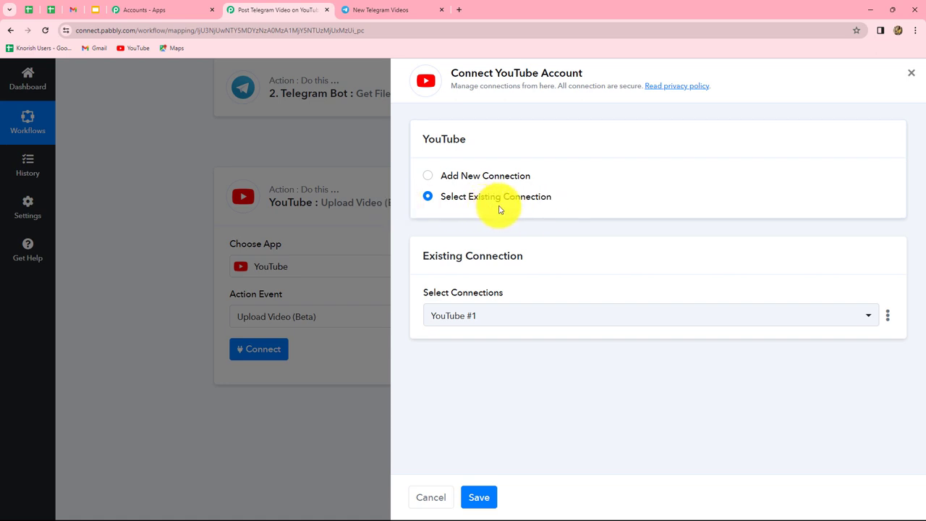
click(437, 178)
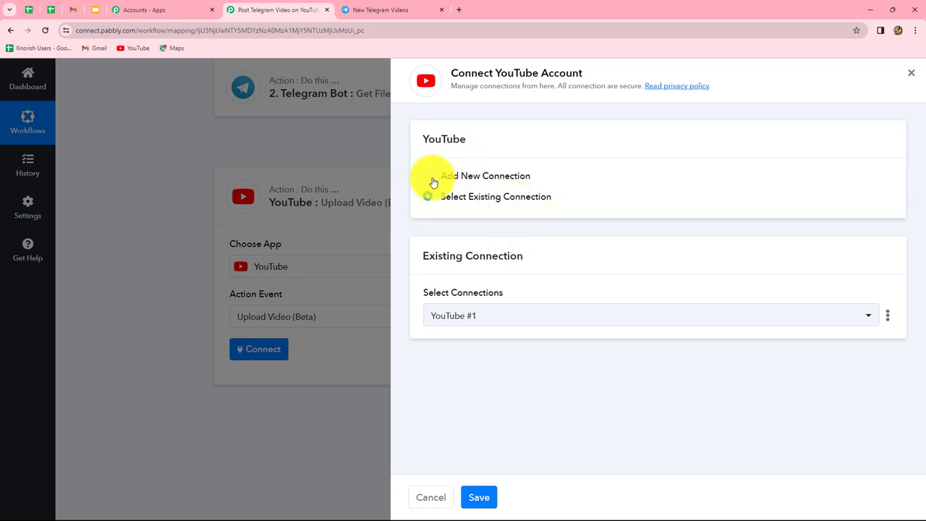
click(479, 497)
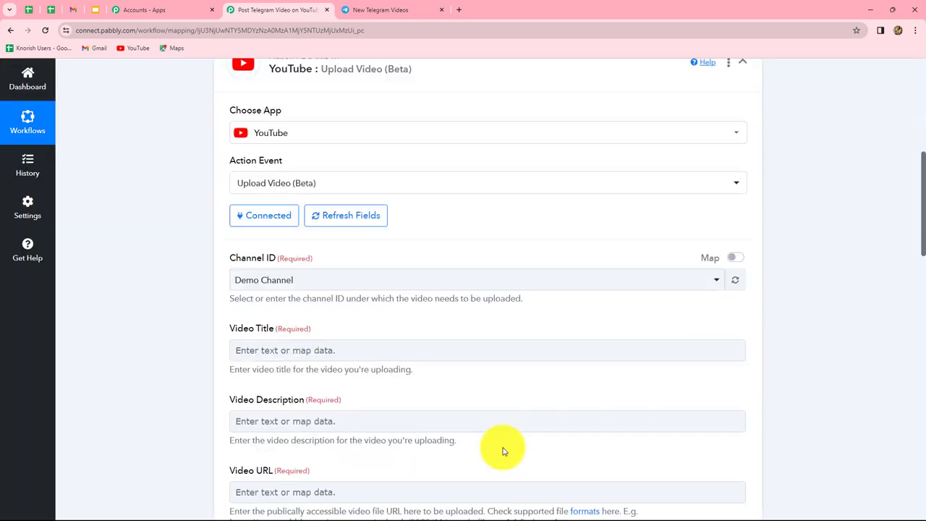
Step: Look through the Upload Video fields and check which account owns the Demo Channel in YouTube Studio
scroll(504, 447, down, 5)
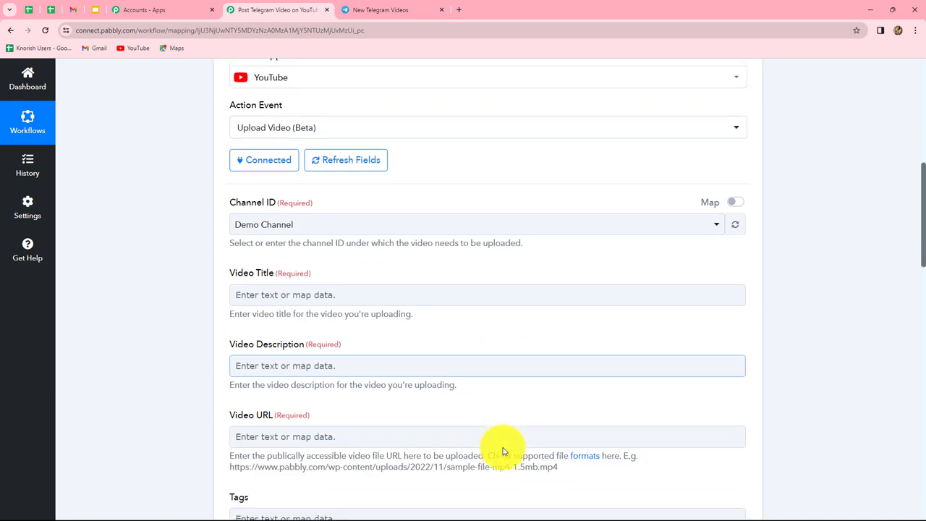
scroll(503, 449, down, 1)
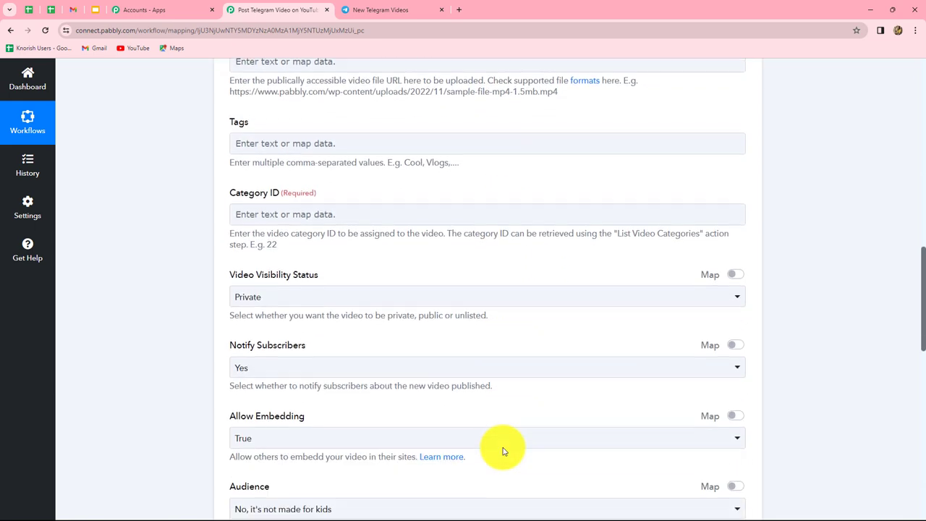
scroll(502, 449, up, 6)
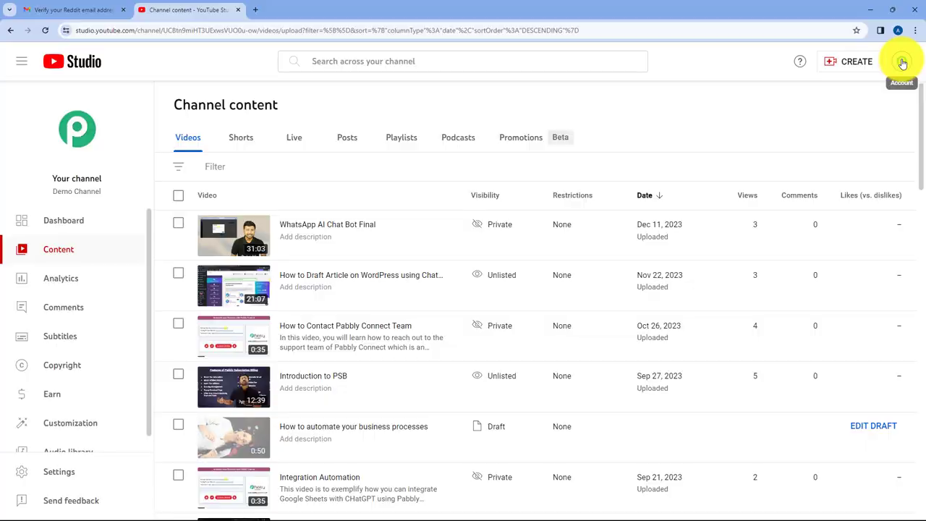
click(902, 61)
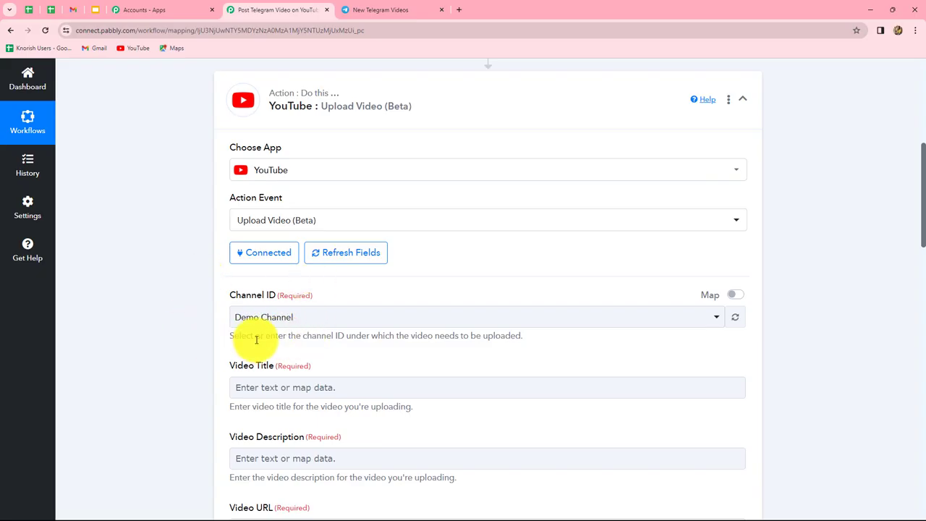
Step: Map the Upload Video action's Video Title to Message Caption from the Telegram Bot trigger in Pabbly Connect
scroll(355, 355, down, 3)
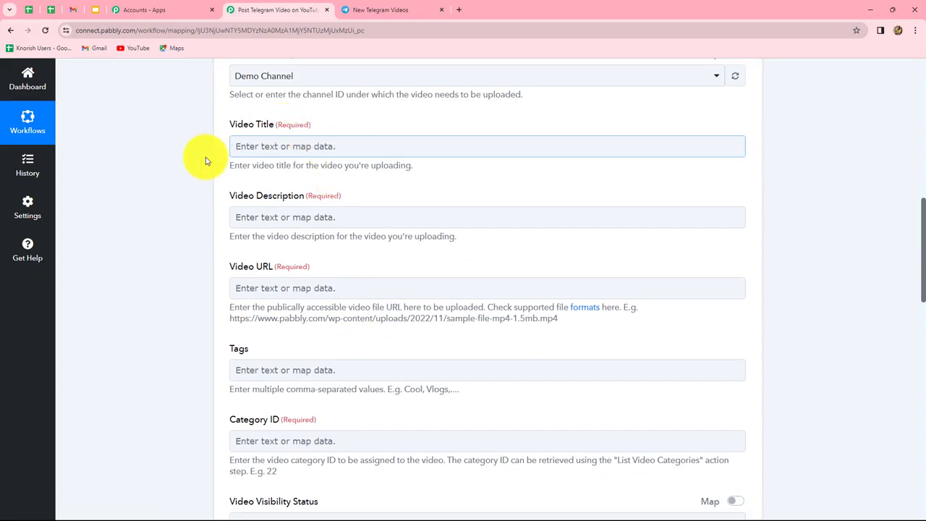
click(255, 144)
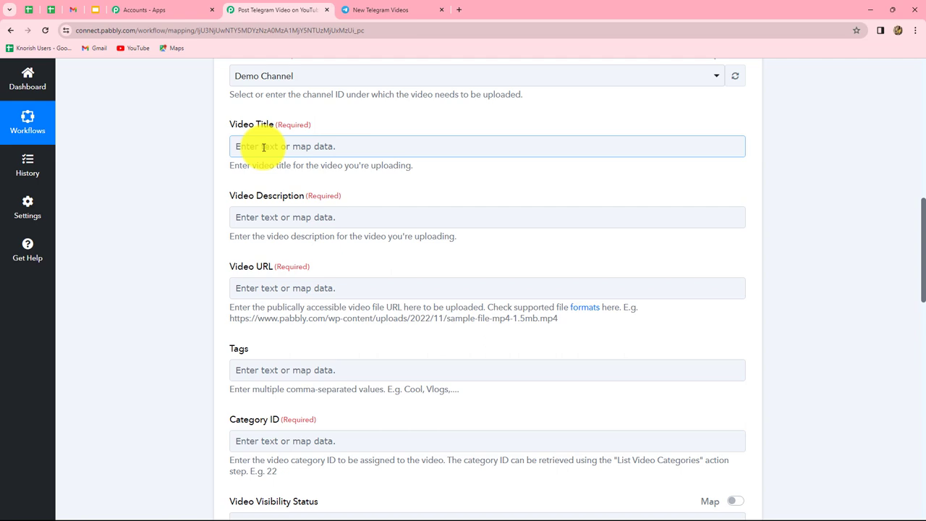
click(260, 147)
text(cm)
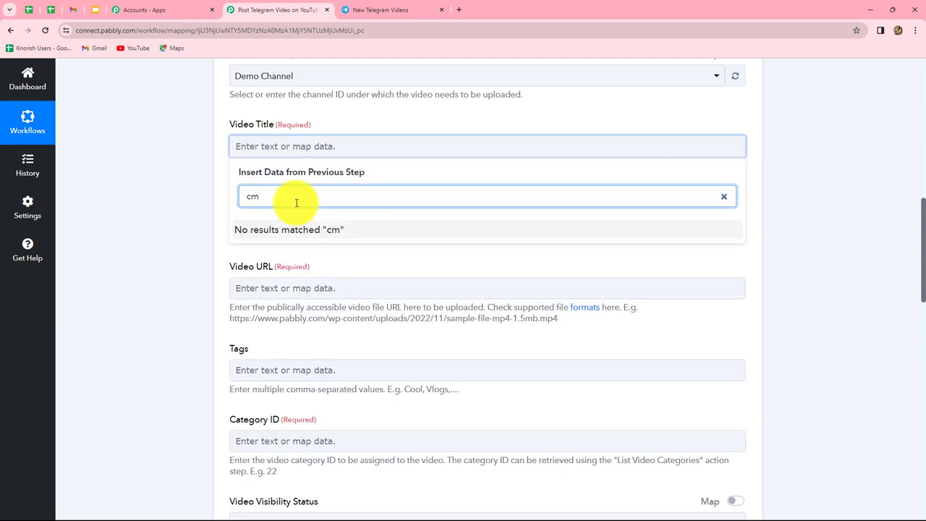
key(BackSpace)
text(ap)
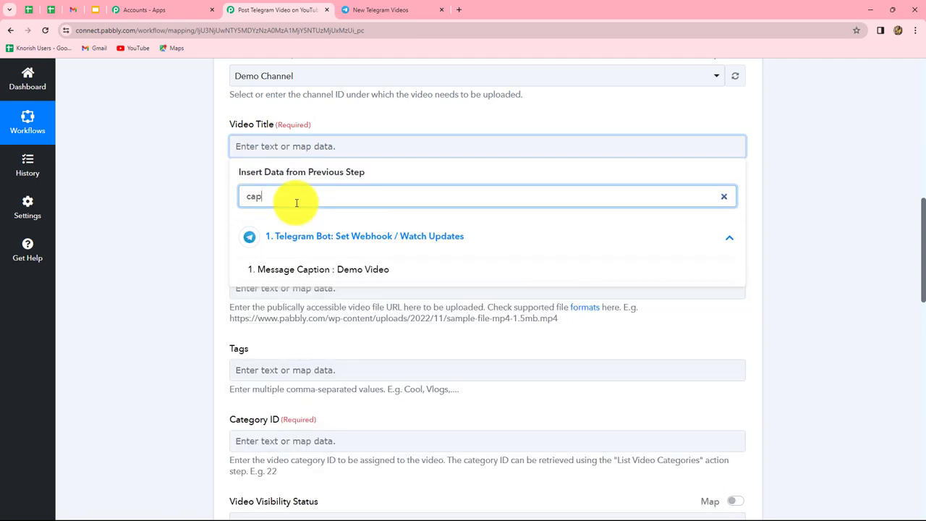
click(355, 277)
click(793, 202)
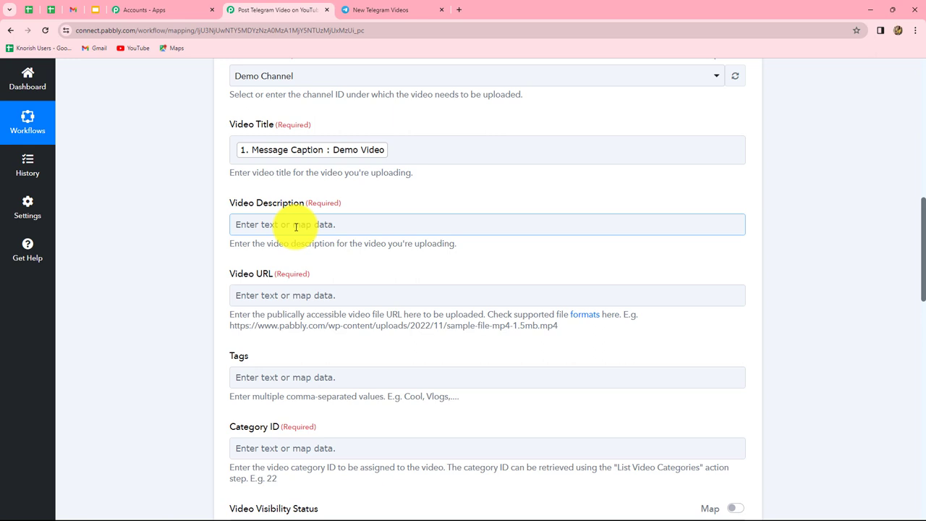
Step: Map the Video Description to Message Caption from the Telegram Bot trigger
scroll(321, 226, down, 1)
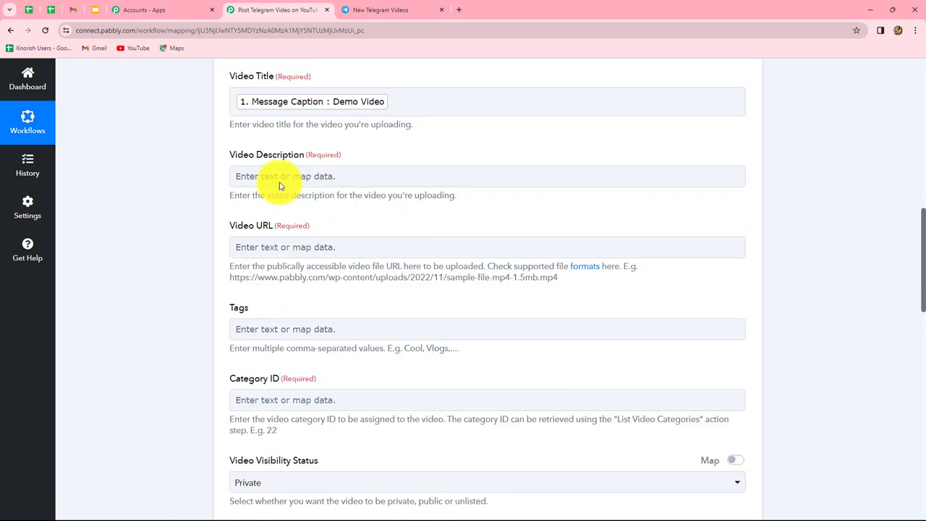
click(325, 175)
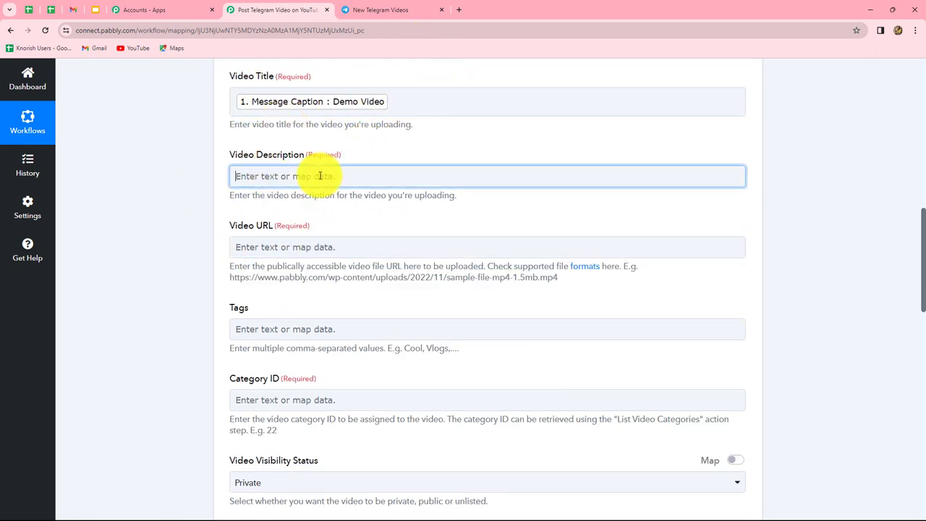
click(358, 275)
click(318, 225)
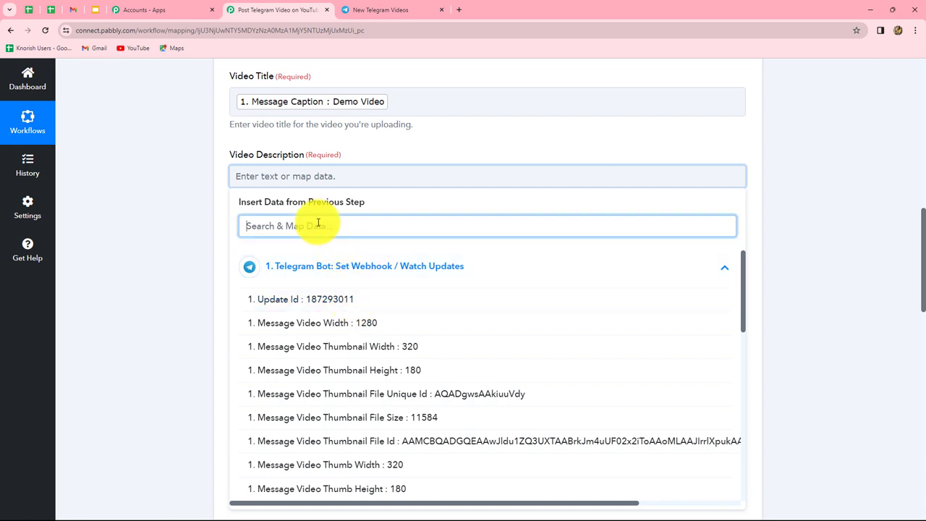
text(cap)
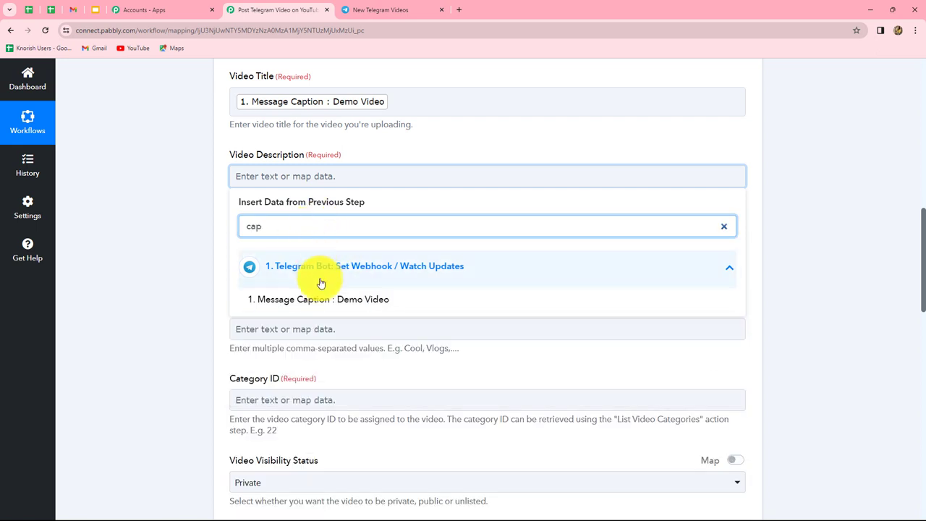
click(325, 300)
click(823, 231)
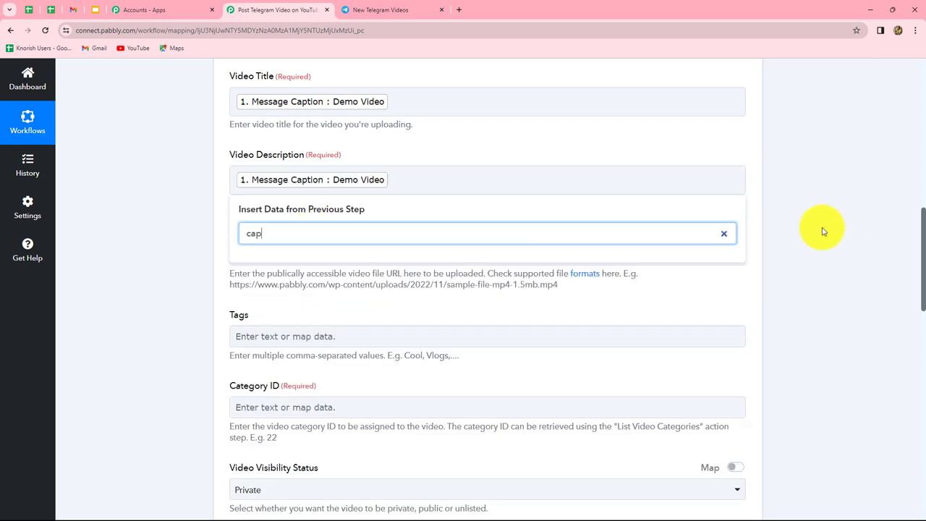
scroll(311, 203, down, 2)
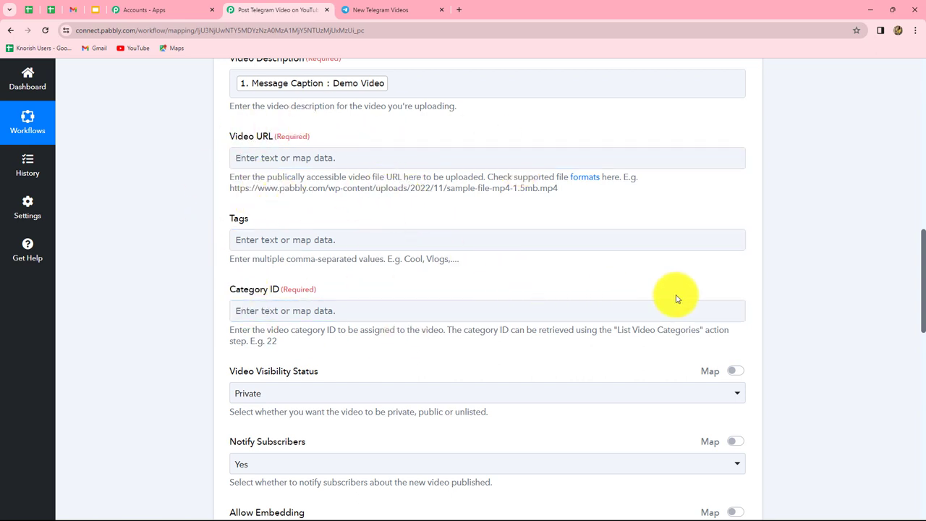
scroll(836, 298, up, 10)
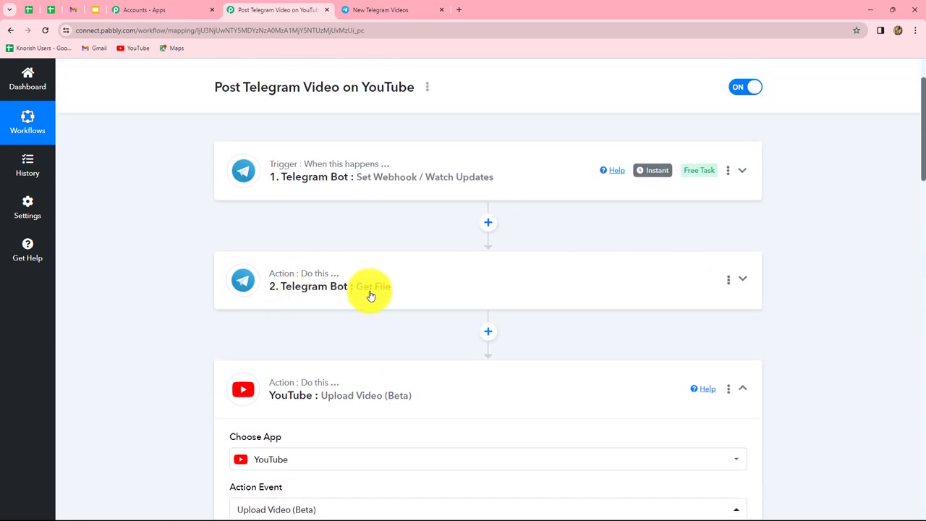
click(373, 293)
scroll(912, 341, down, 5)
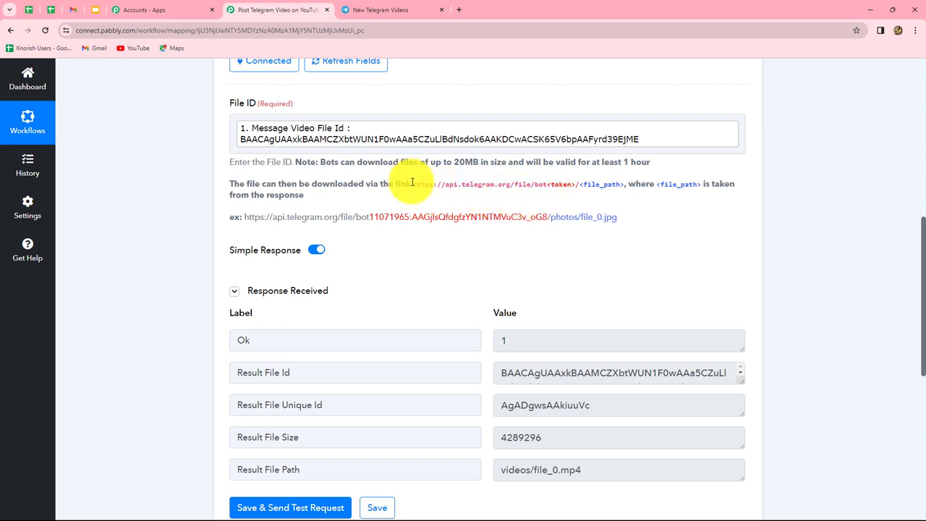
drag(413, 182, 542, 181)
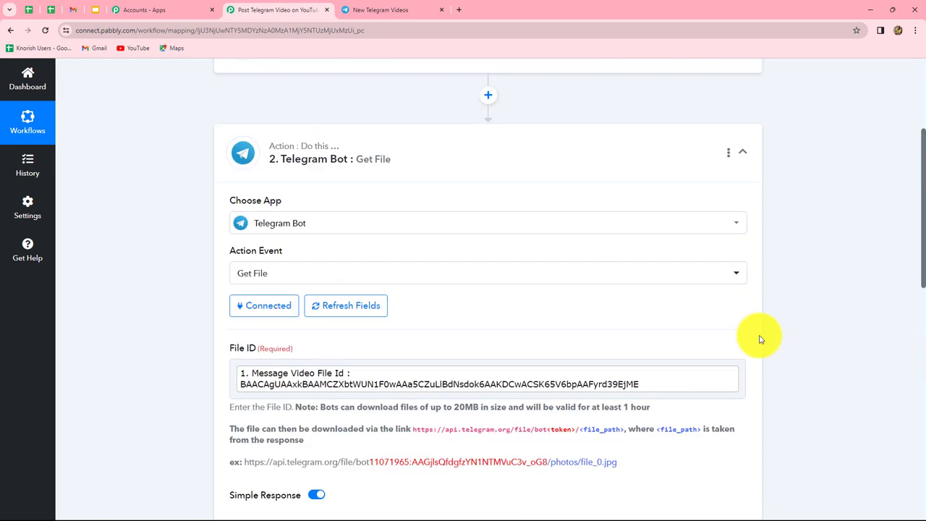
Step: Copy the bot's access token from the BotFather chat in Telegram and append it to the Video URL in Pabbly Connect
scroll(760, 338, down, 3)
scroll(760, 339, down, 1)
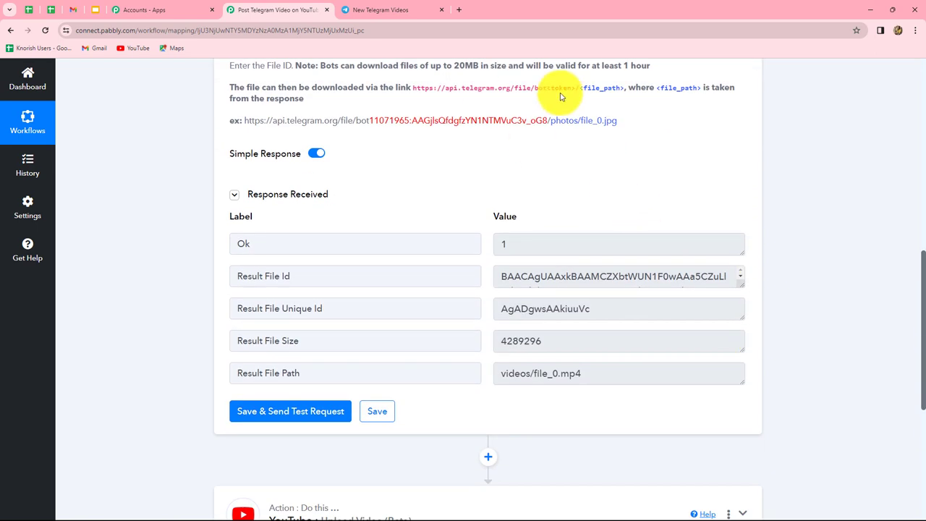
click(383, 12)
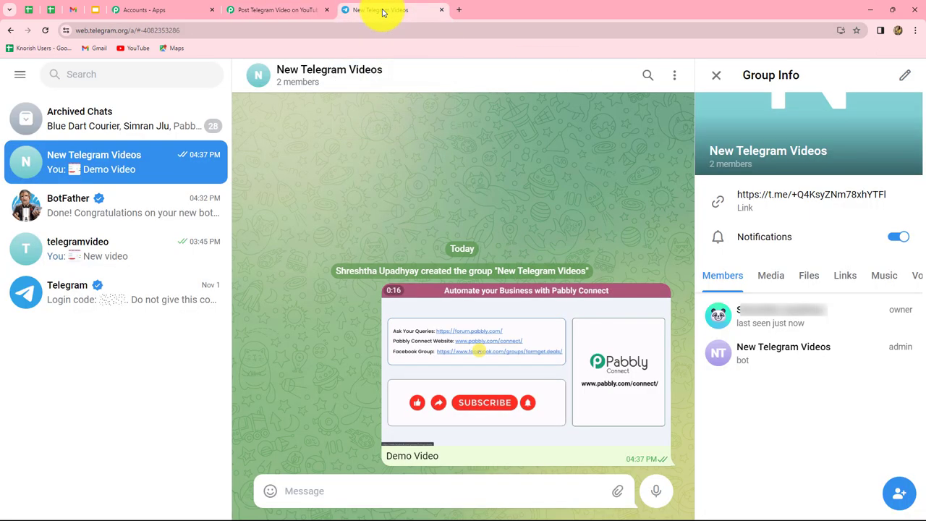
click(114, 214)
drag(259, 394, 496, 400)
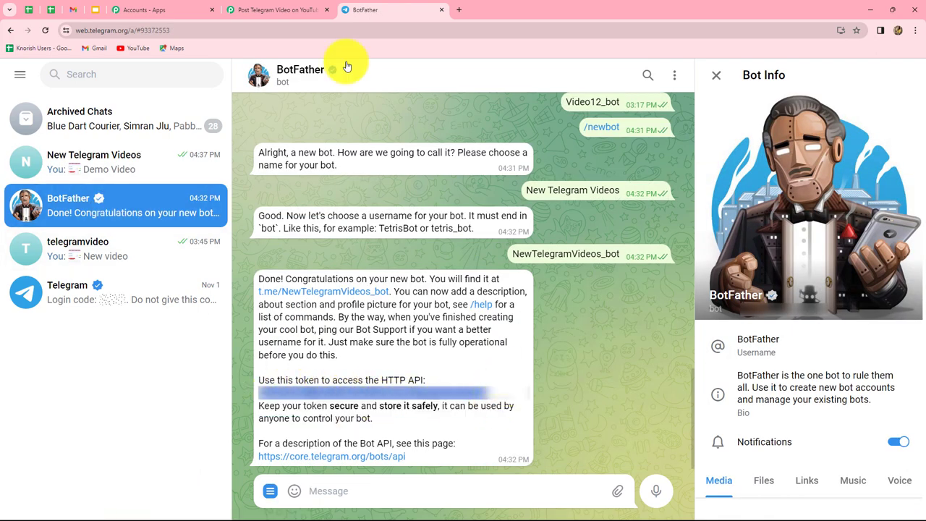
click(285, 10)
scroll(911, 395, down, 5)
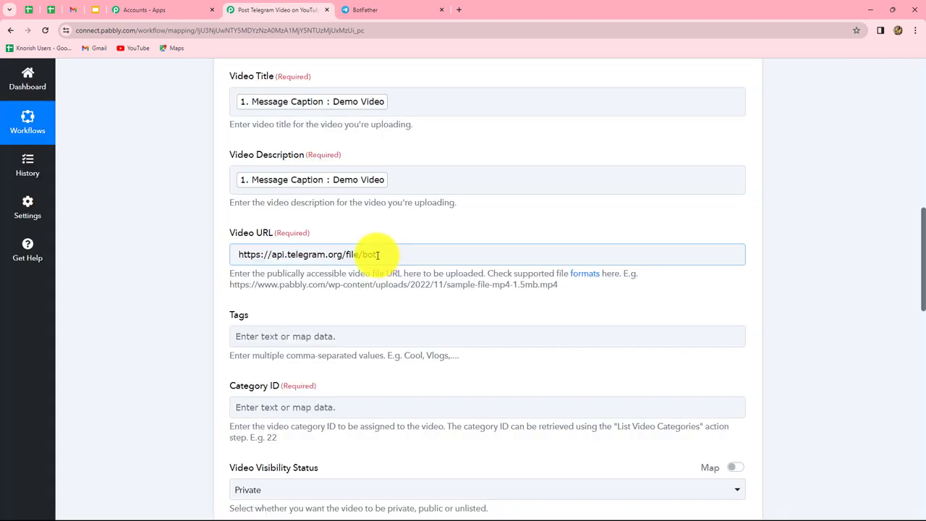
click(377, 255)
key(ctrl+v)
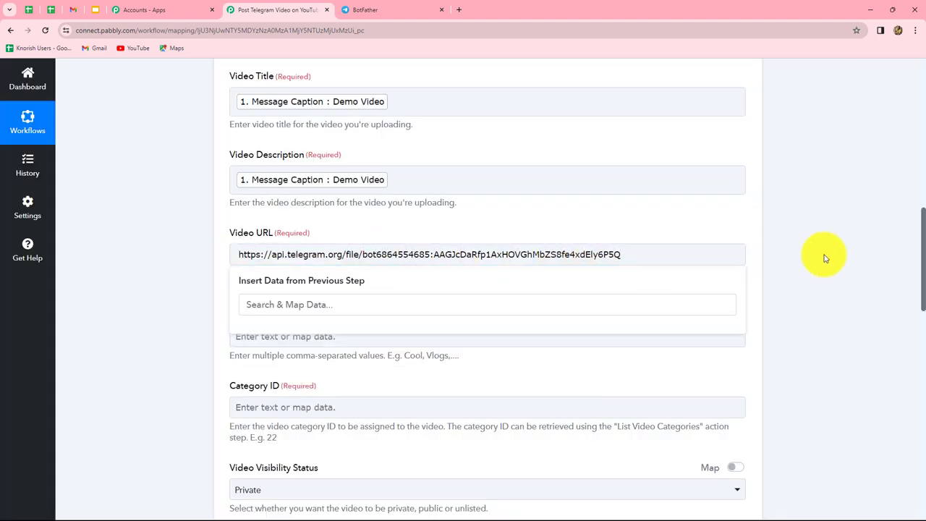
click(740, 265)
Step: Append a slash and the Result File Path from the Telegram Bot Get File step to the YouTube action's Video URL
scroll(740, 265, up, 10)
click(476, 293)
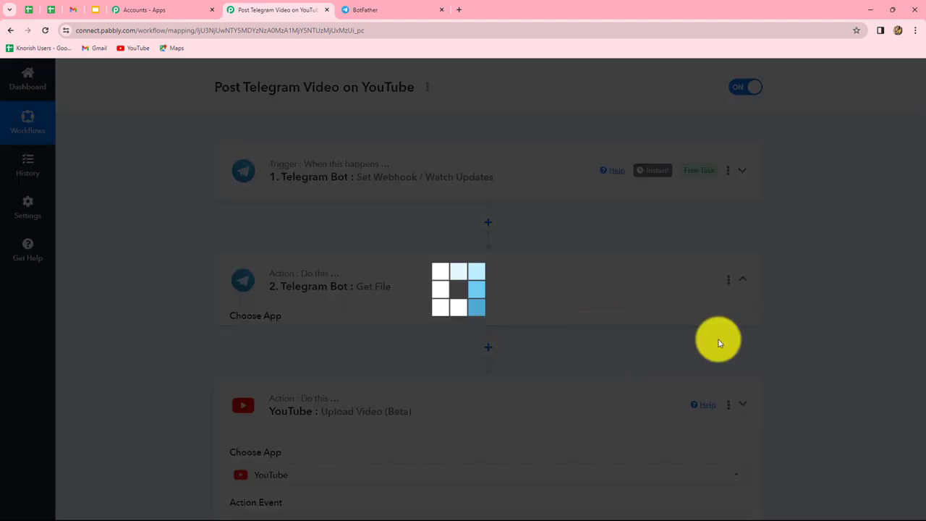
scroll(833, 355, down, 5)
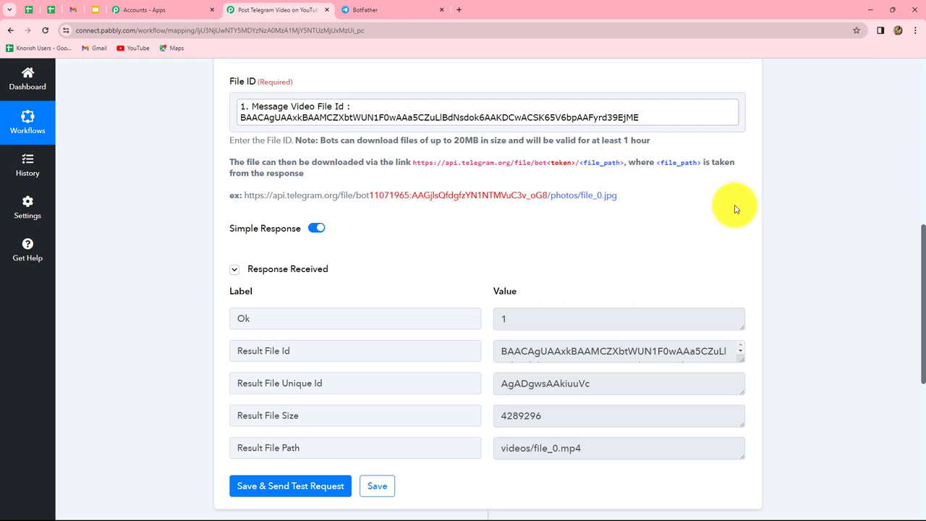
scroll(814, 219, down, 1)
scroll(814, 219, down, 3)
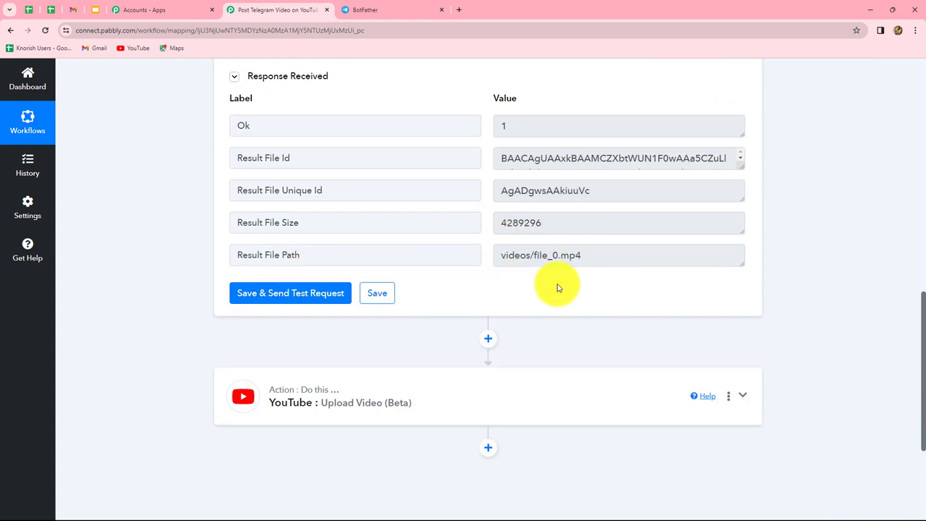
scroll(461, 309, down, 2)
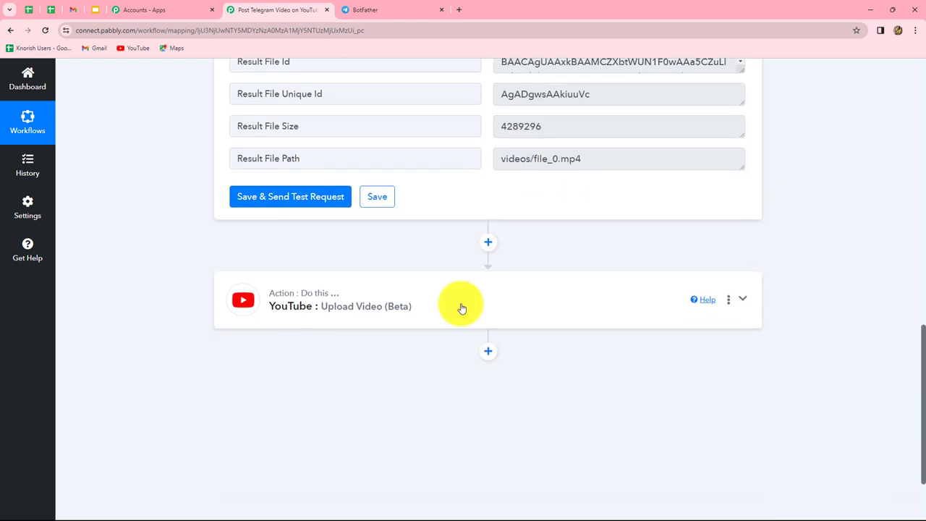
click(462, 308)
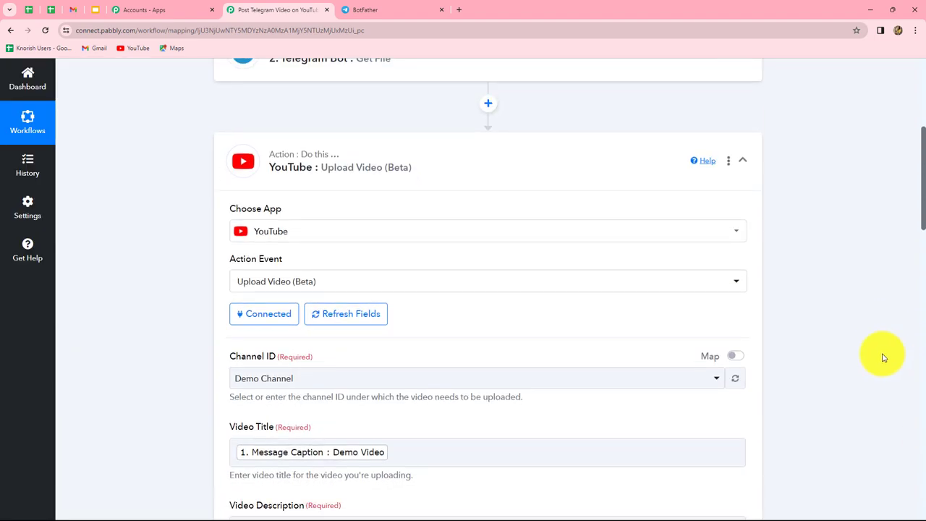
scroll(880, 356, down, 5)
click(620, 208)
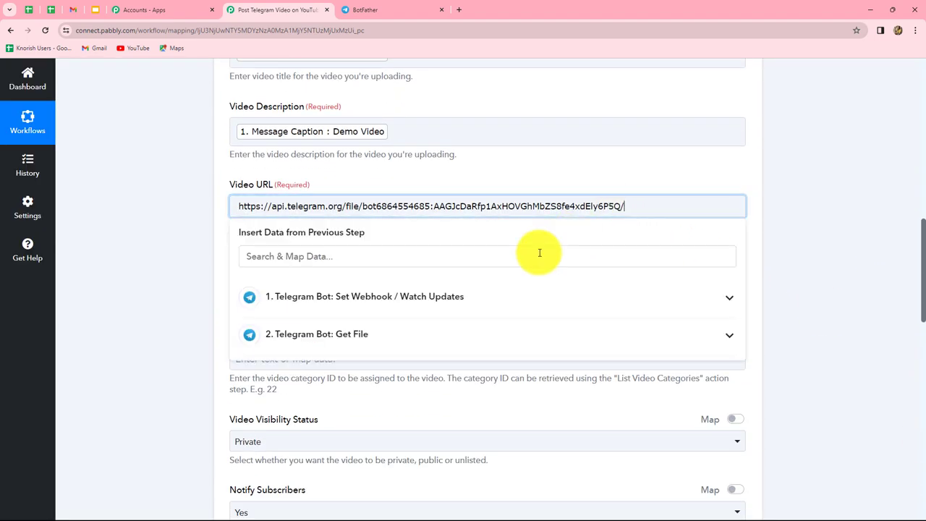
click(405, 347)
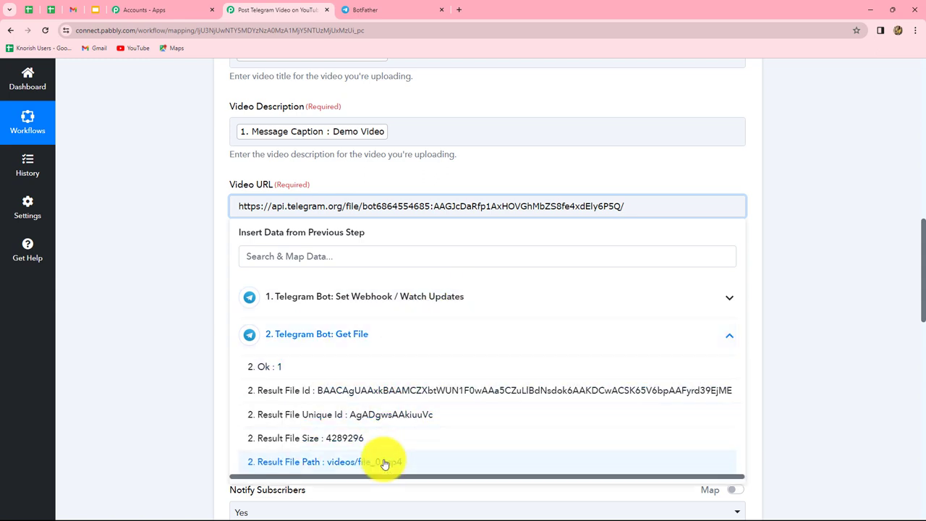
click(383, 462)
click(901, 278)
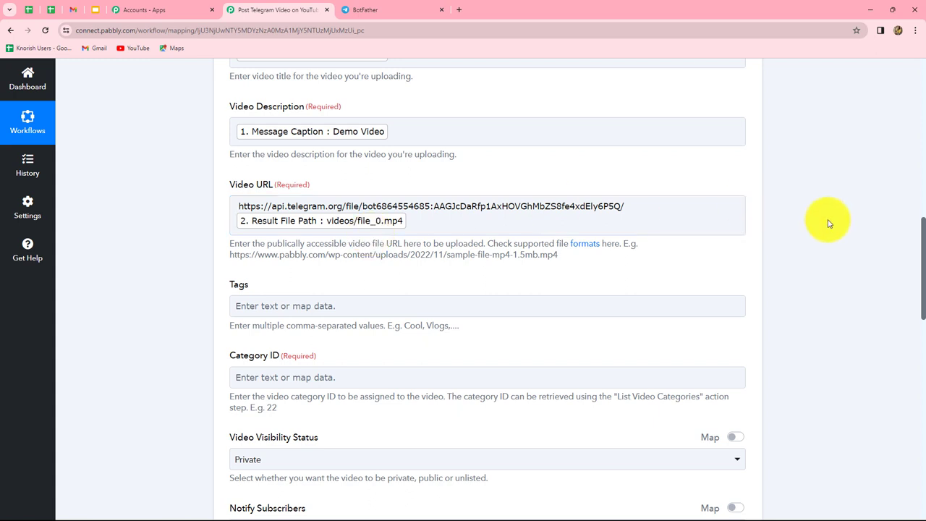
Step: Insert a YouTube List Video Categories action between Get File and Upload Video, using the existing connection YouTube #1
scroll(564, 214, down, 2)
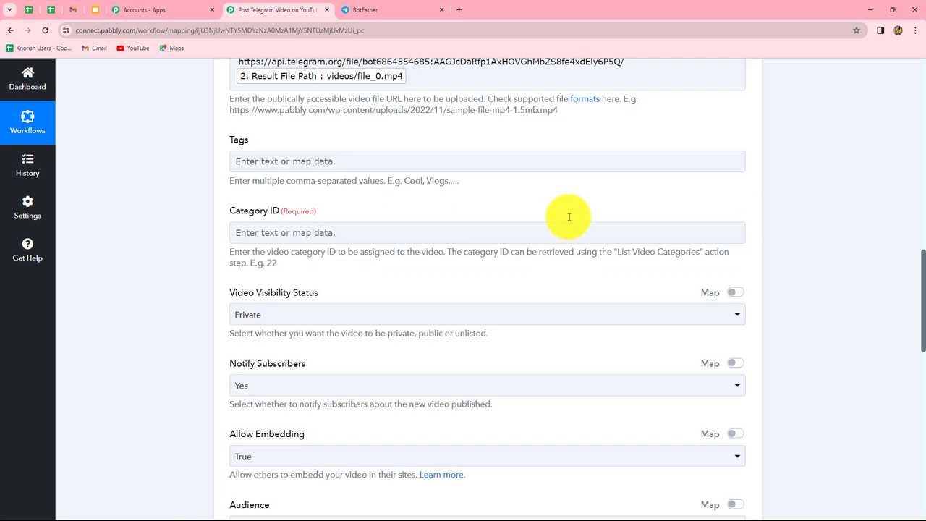
scroll(568, 219, down, 1)
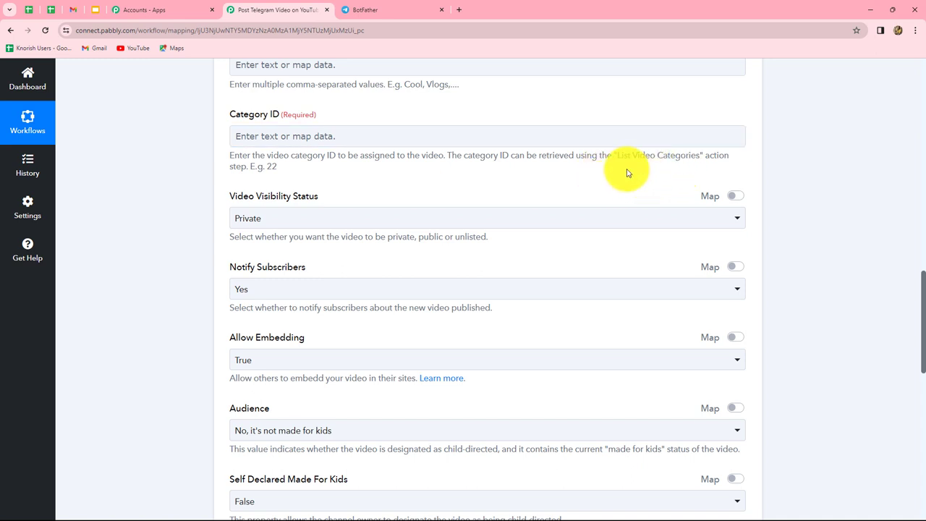
scroll(705, 173, up, 15)
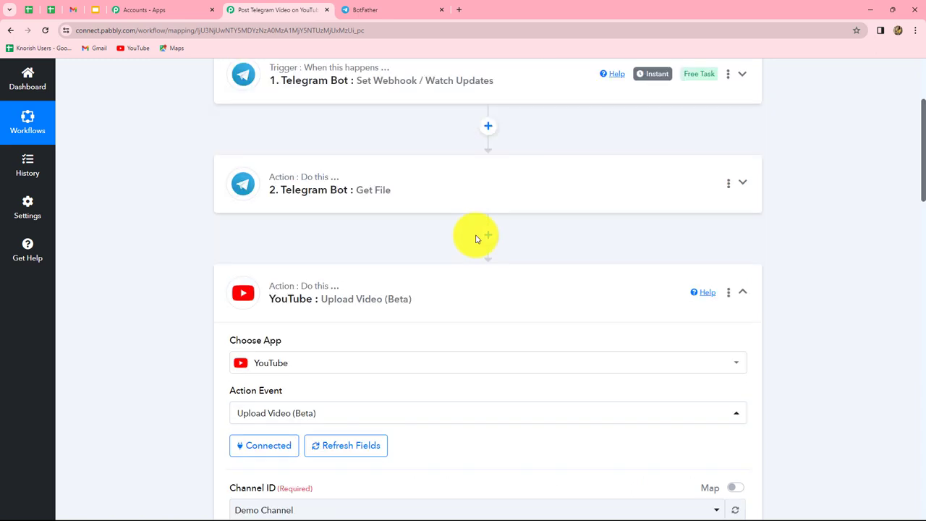
click(487, 233)
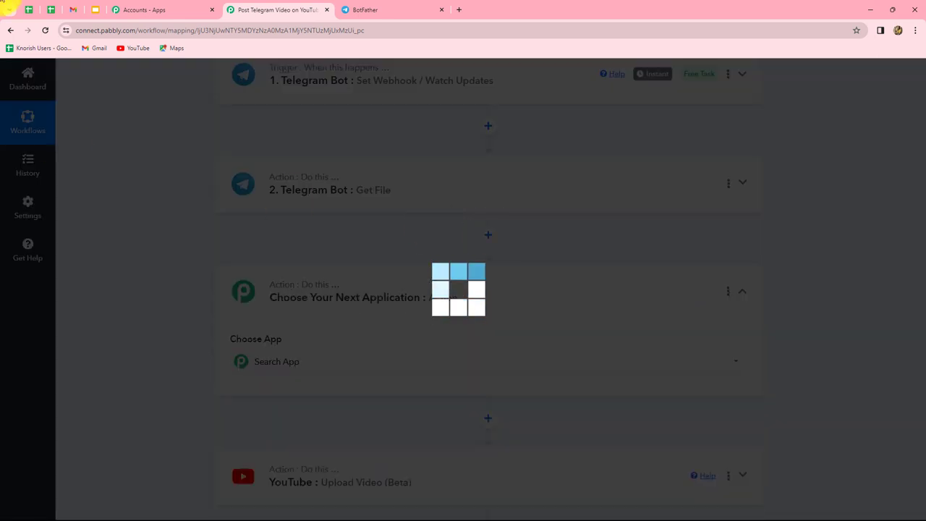
text(you)
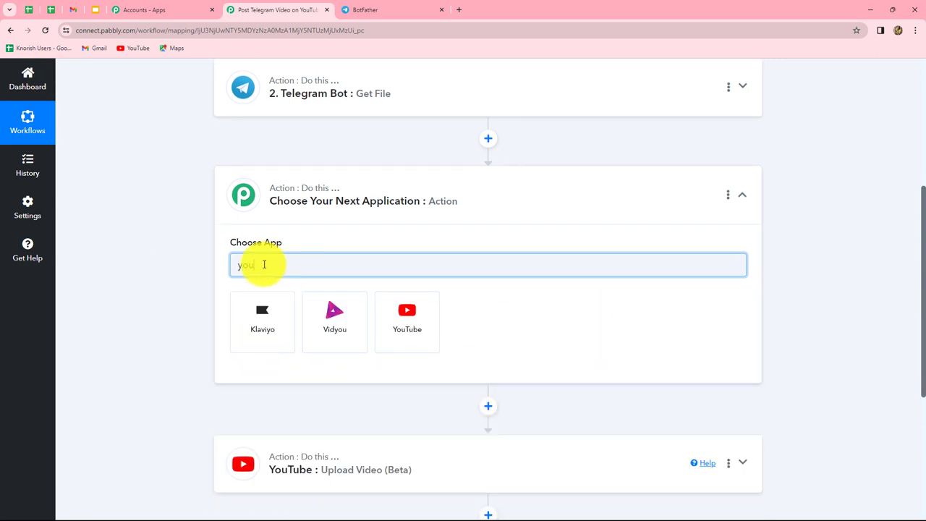
click(346, 316)
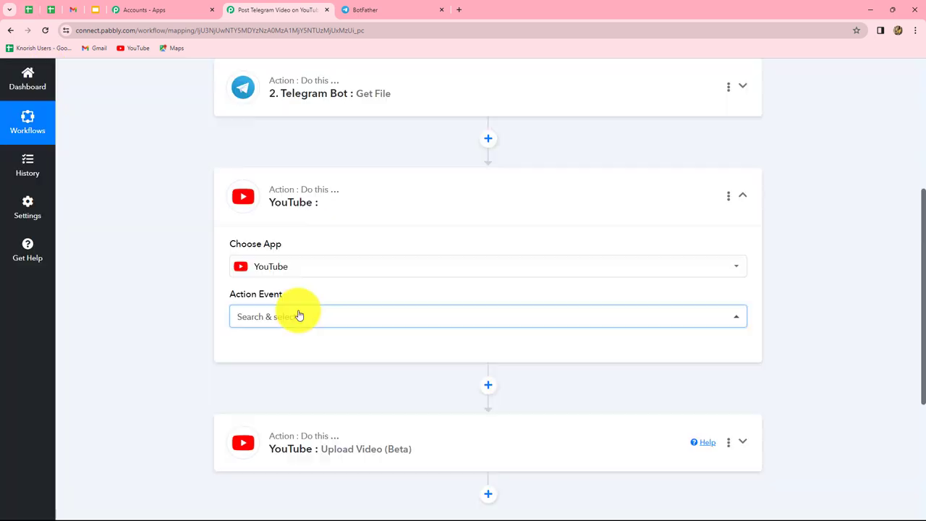
click(300, 316)
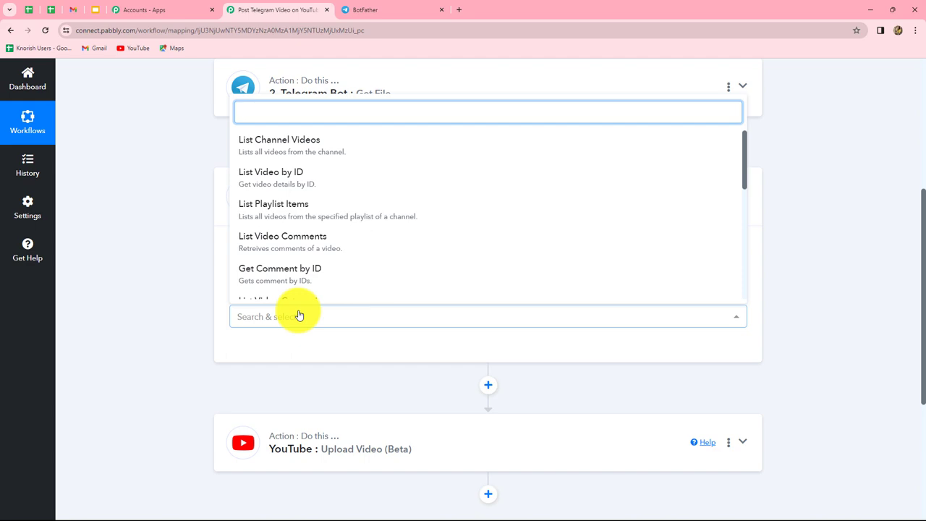
click(297, 300)
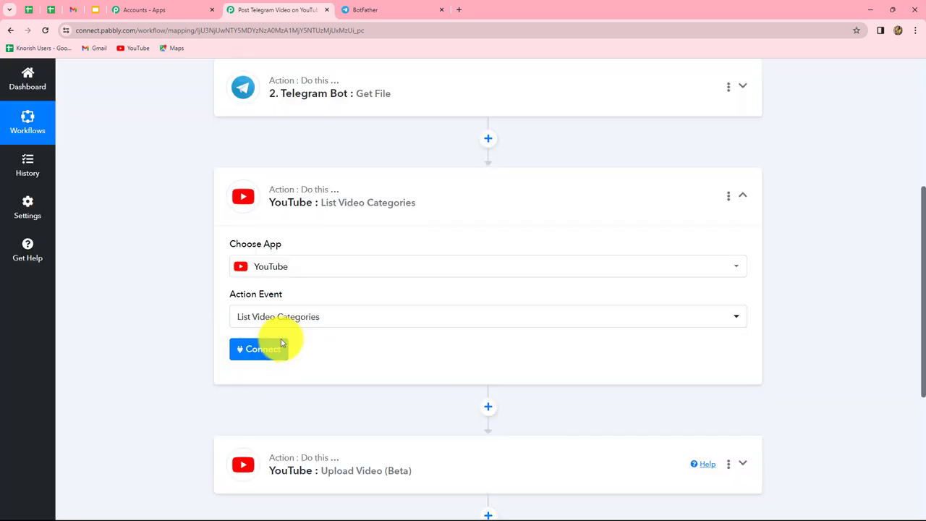
click(274, 350)
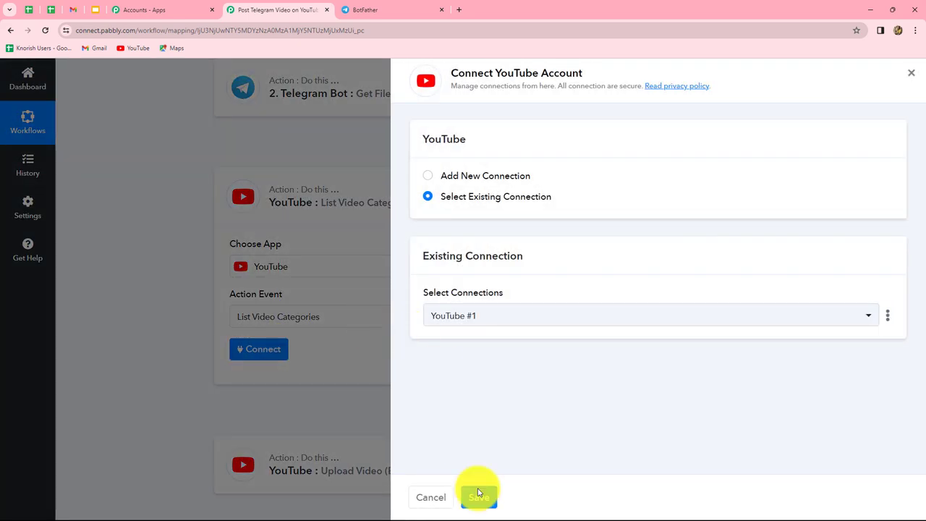
click(483, 497)
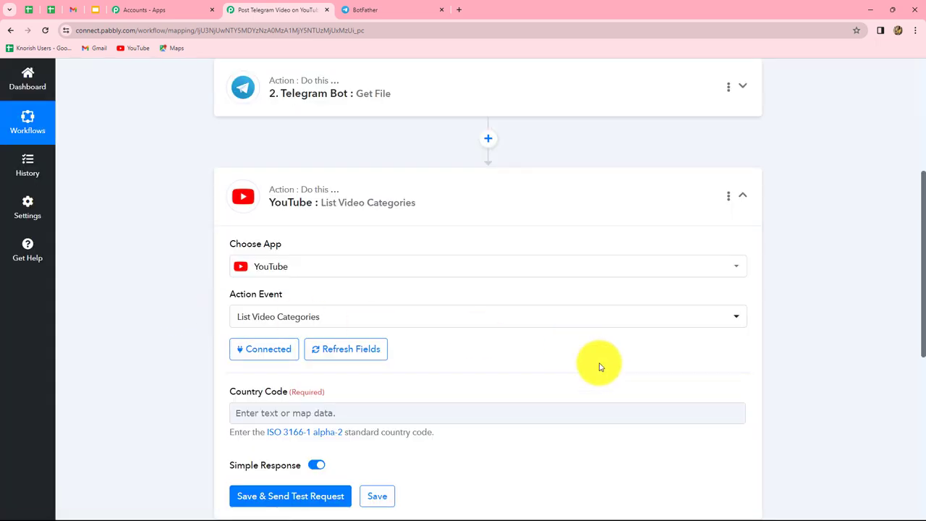
Step: Set the List Video Categories action's Country Code to IN, save it and send a test request
scroll(600, 366, down, 2)
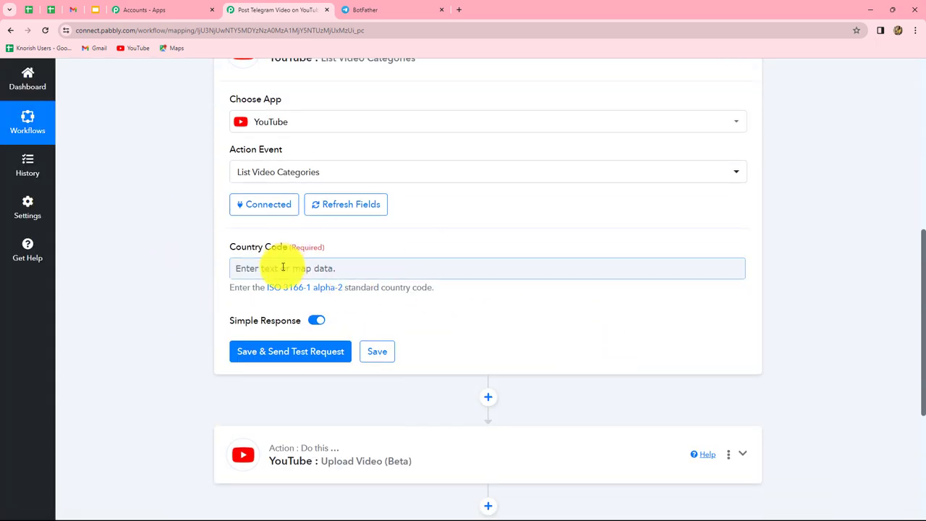
click(282, 267)
text(IN)
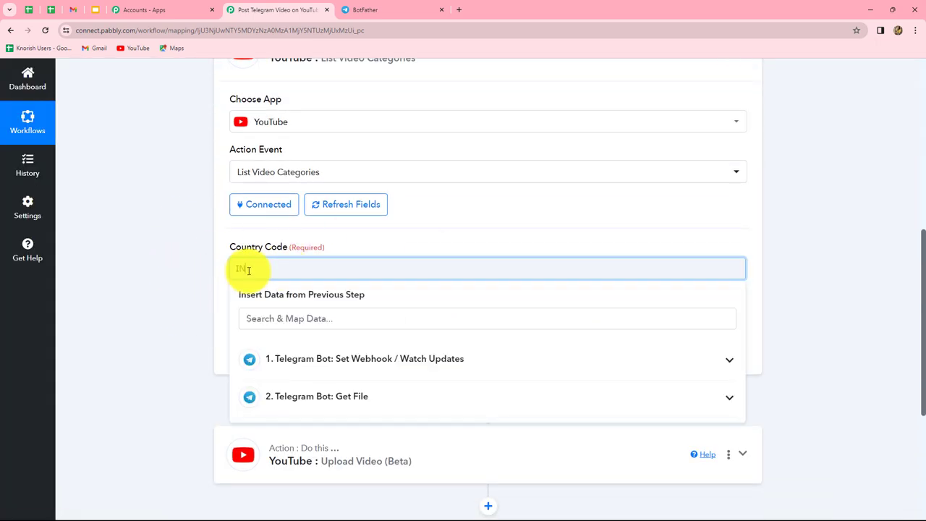
click(217, 280)
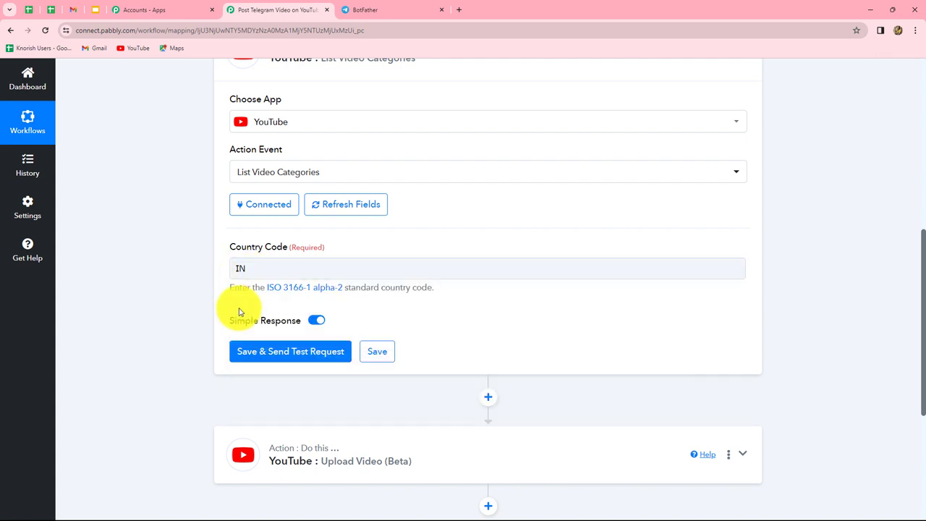
click(265, 352)
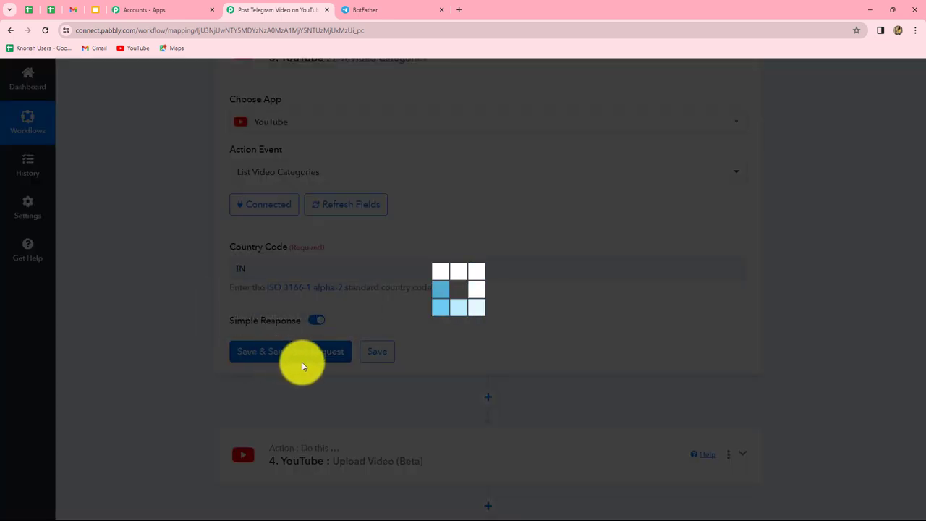
Step: Find the People & Blogs category in the List Video Categories response and copy its ID, 22
scroll(585, 253, down, 3)
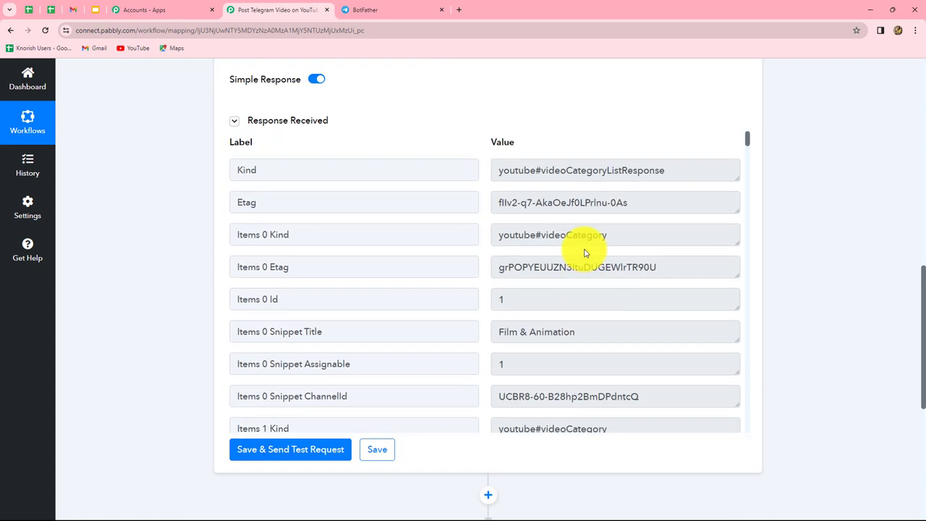
scroll(586, 253, down, 4)
scroll(585, 252, up, 1)
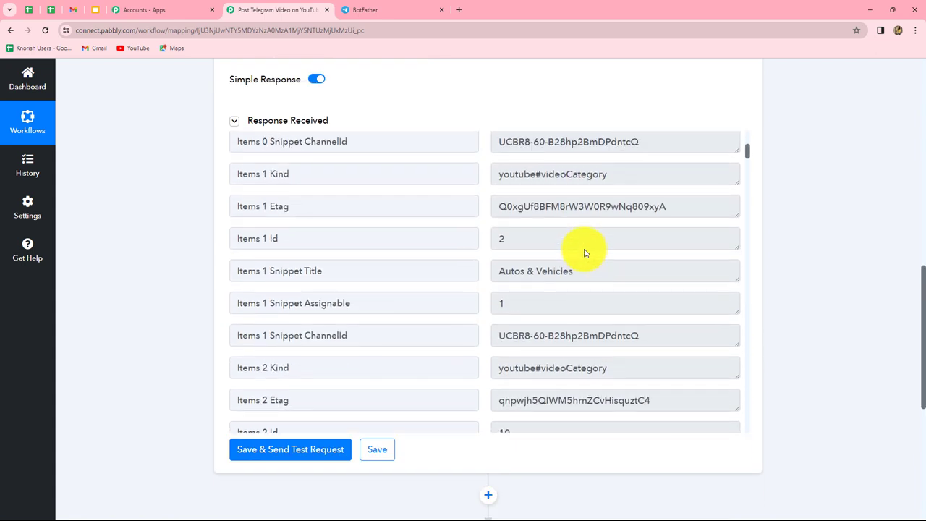
scroll(585, 252, up, 3)
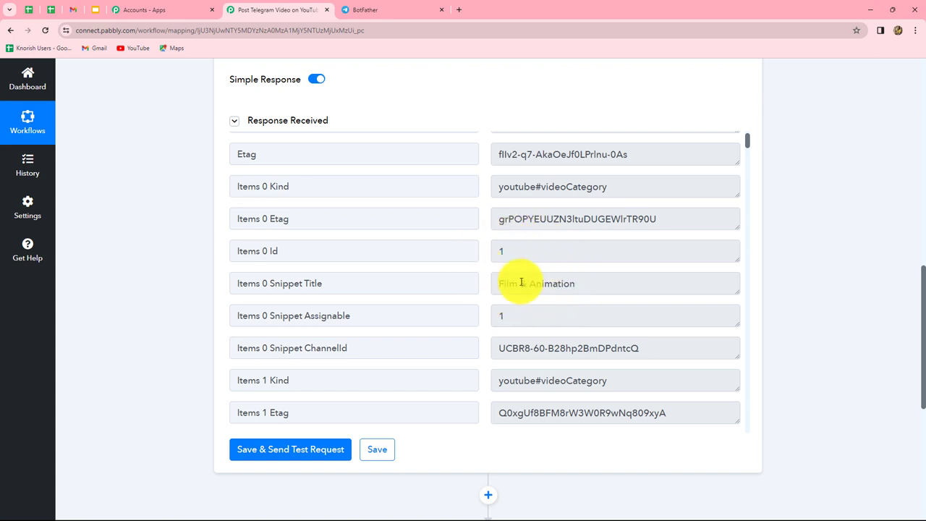
scroll(583, 322, down, 3)
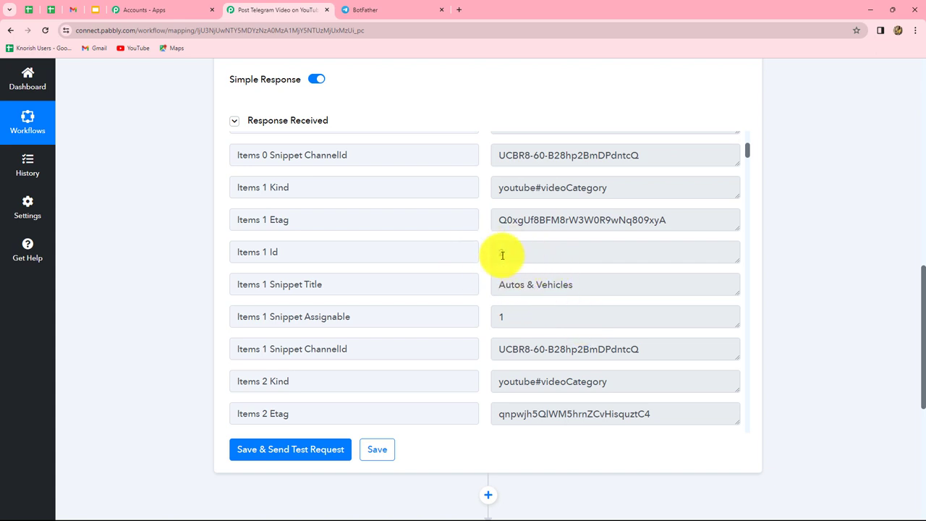
scroll(617, 337, down, 2)
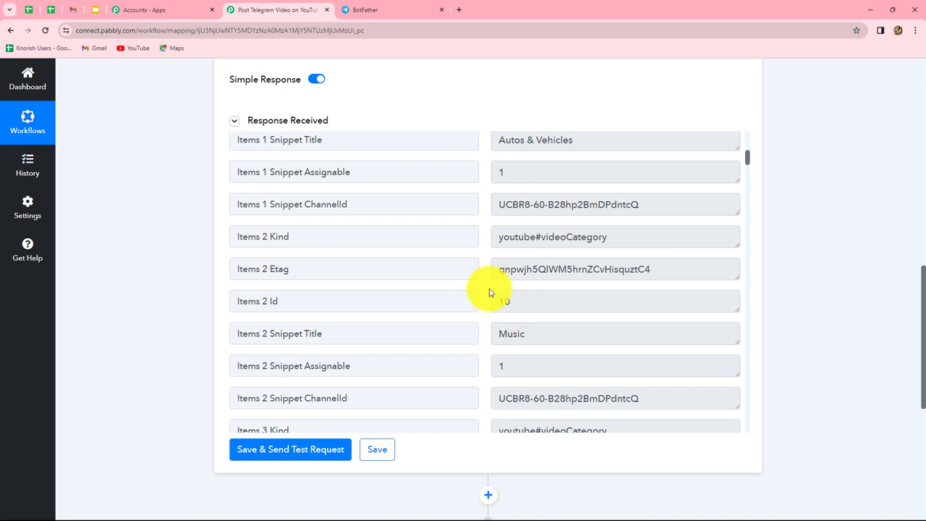
scroll(630, 368, down, 15)
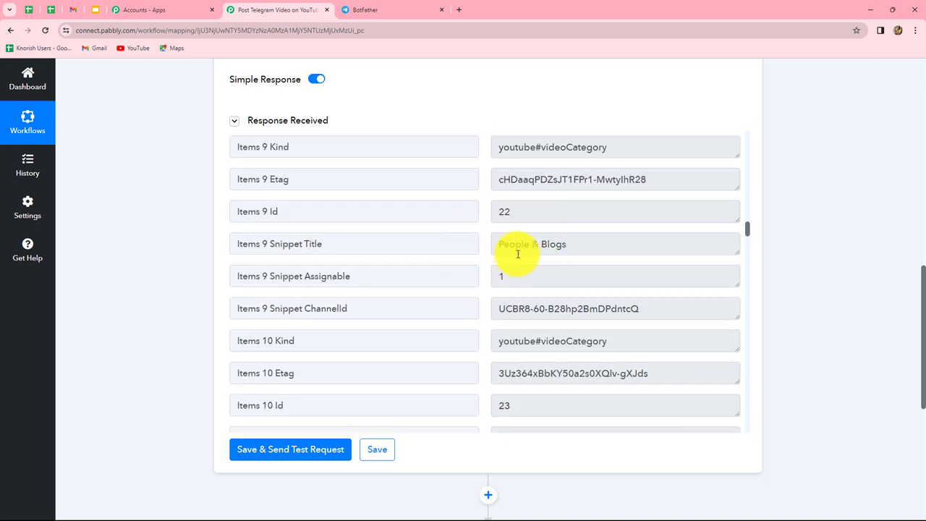
click(507, 211)
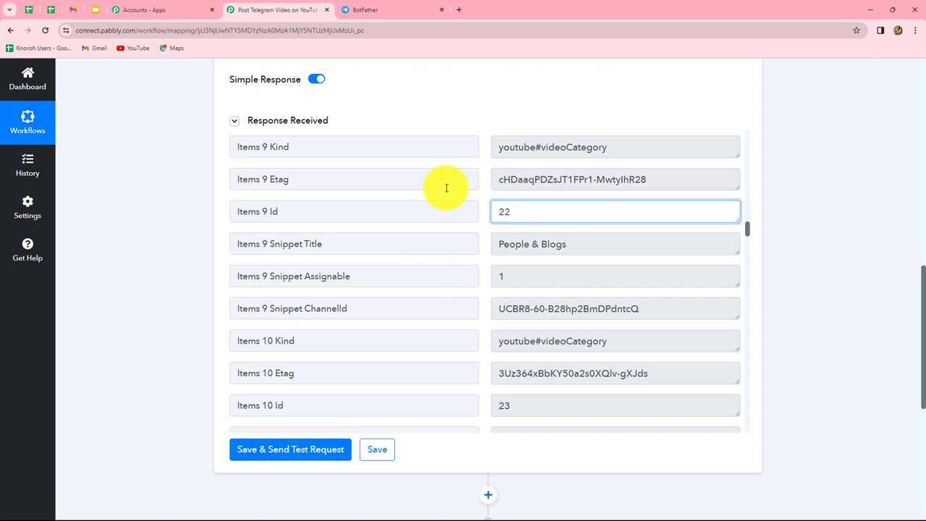
double_click(499, 211)
key(ctrl+c)
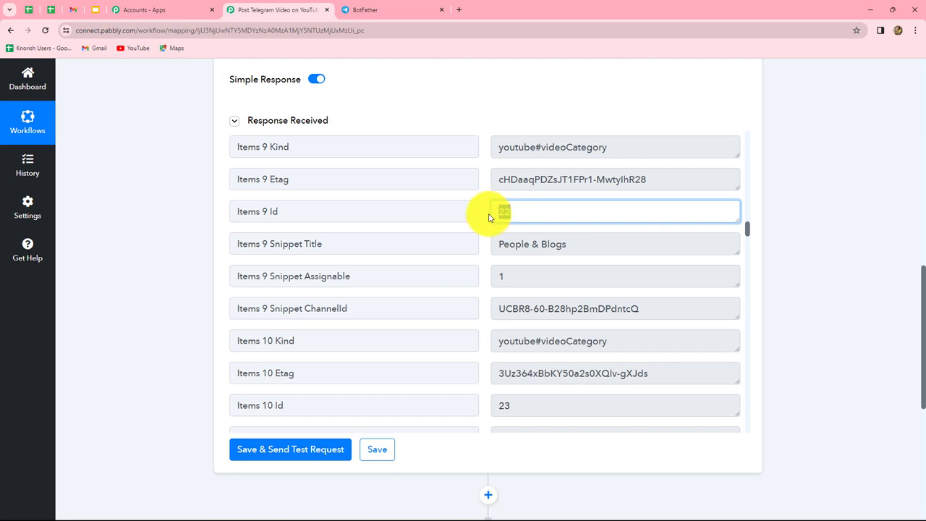
Step: Paste 22 as the Category ID of the YouTube Upload Video action
scroll(806, 282, down, 5)
click(333, 199)
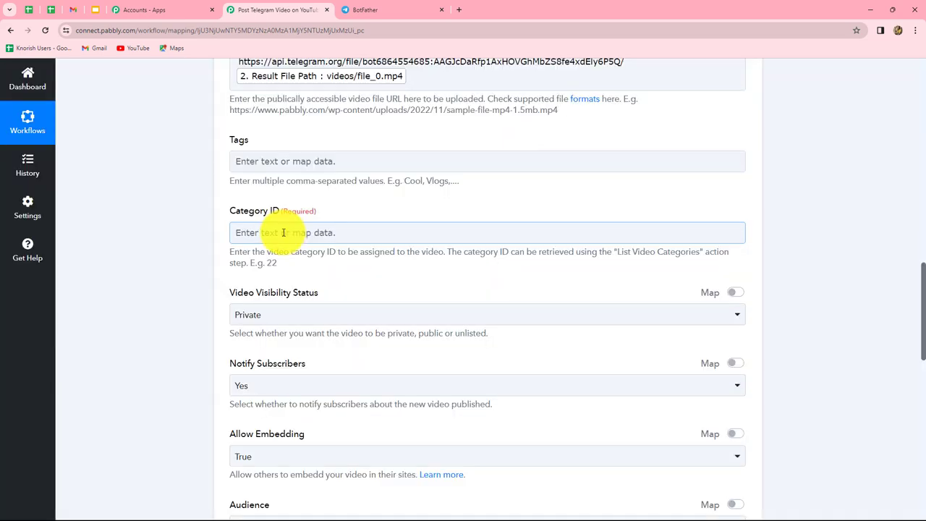
click(282, 232)
key(ctrl+v)
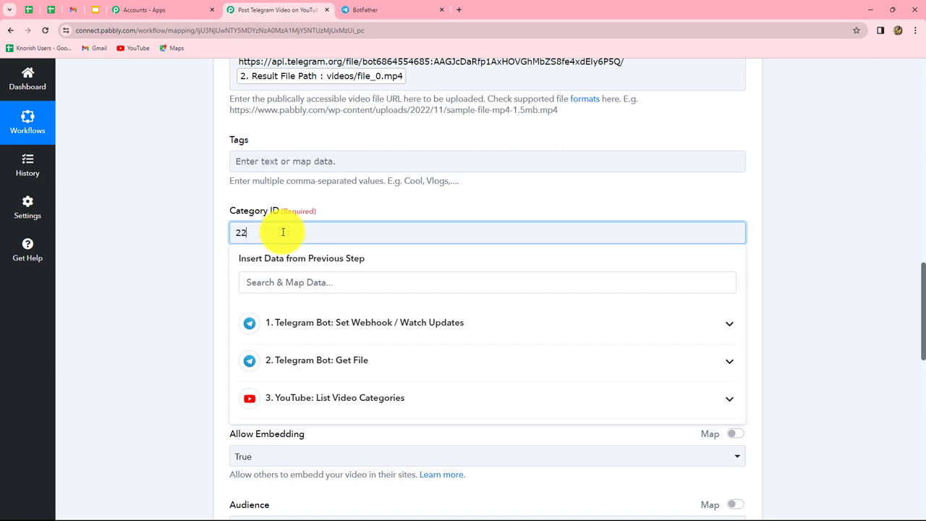
click(885, 244)
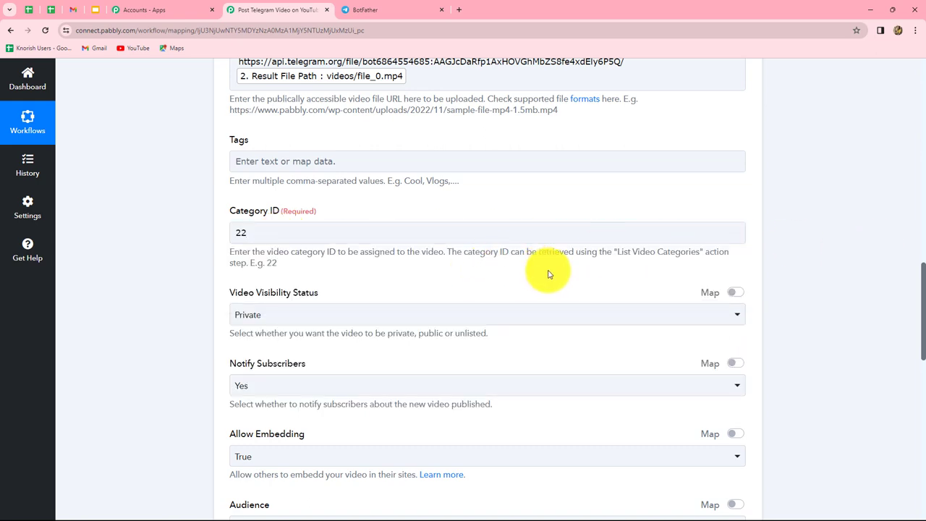
Step: Save the Upload Video action with a test request and check the request ID in its response
scroll(821, 293, down, 6)
scroll(821, 293, down, 2)
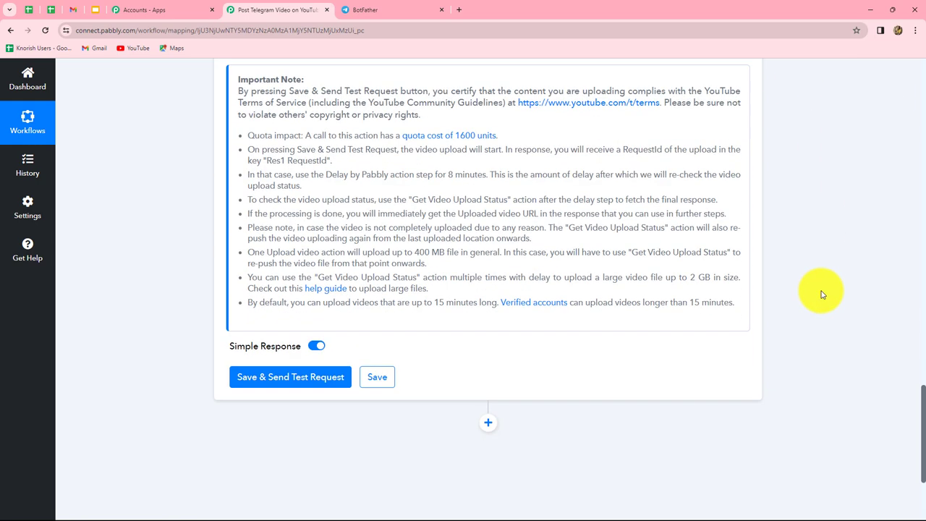
click(293, 381)
scroll(781, 360, down, 2)
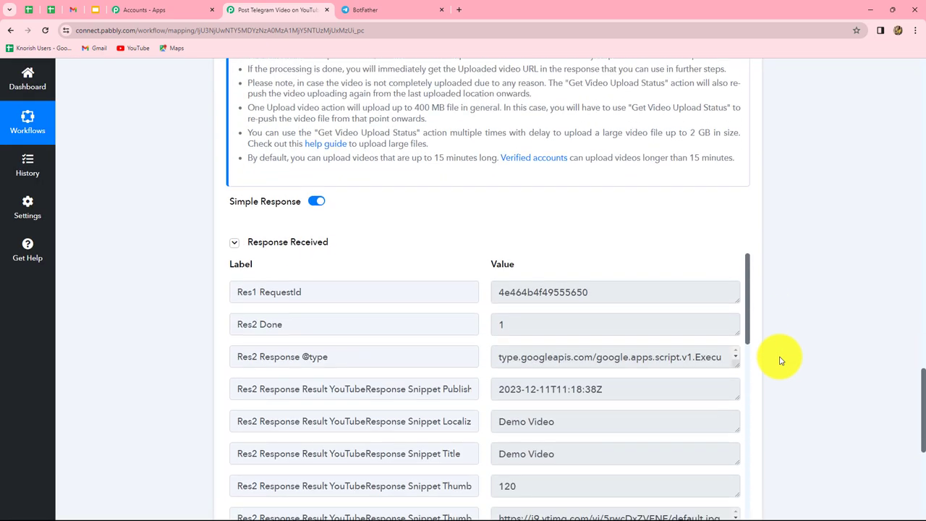
scroll(781, 361, down, 2)
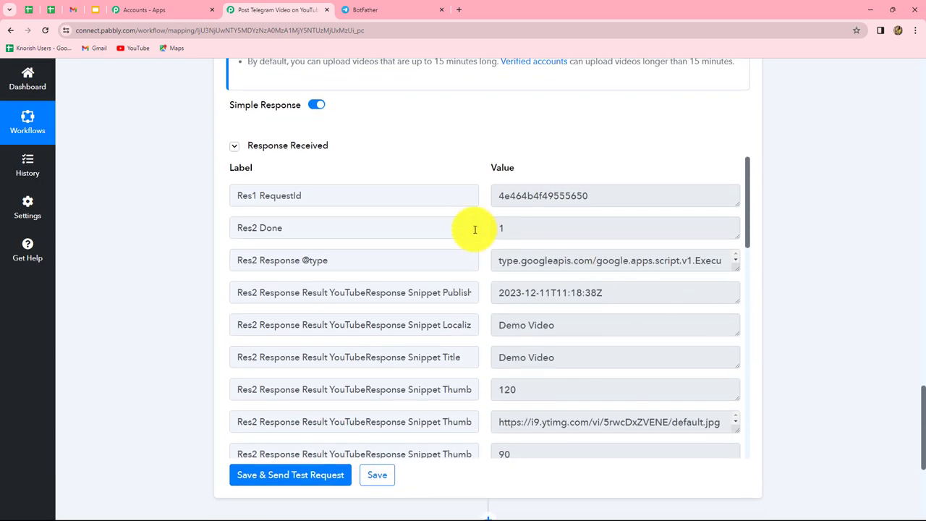
drag(502, 197, 589, 203)
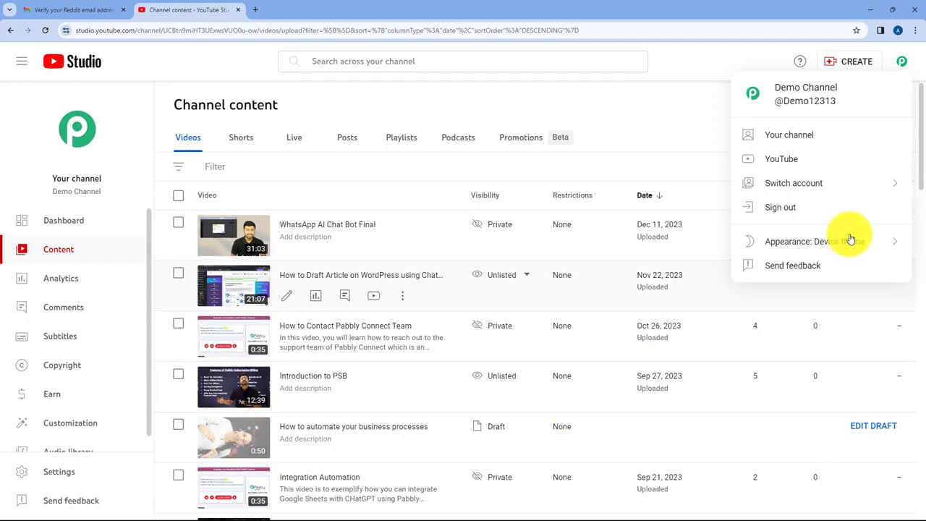
Step: Switch to YouTube Studio and reload Demo Channel's content list to check for the uploaded video
key(Escape)
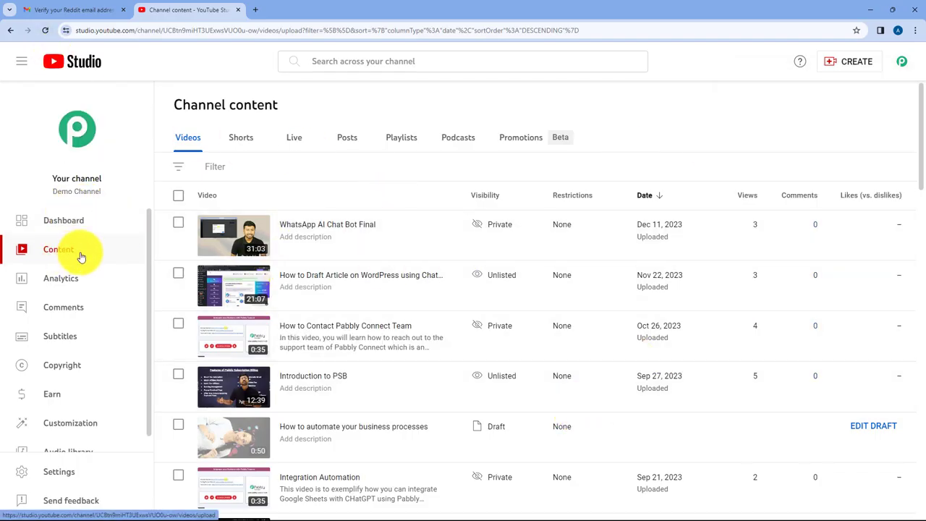
click(47, 30)
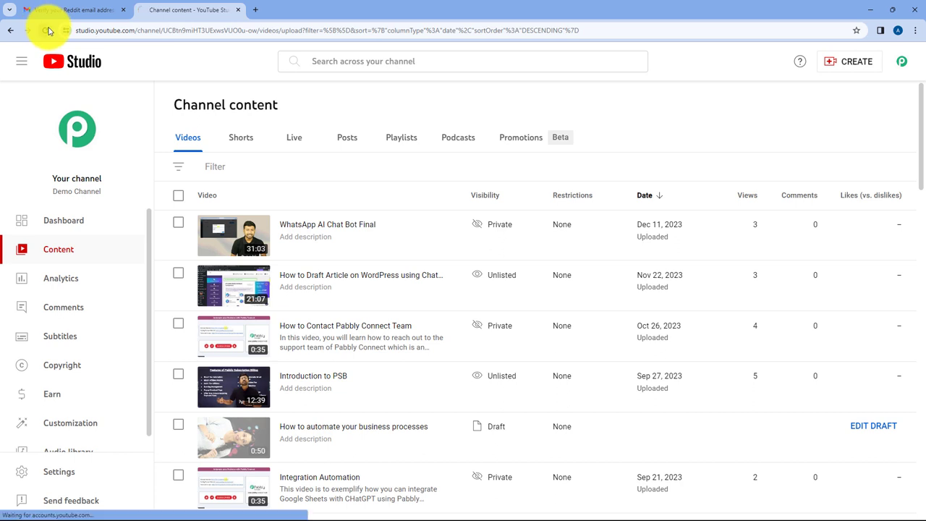